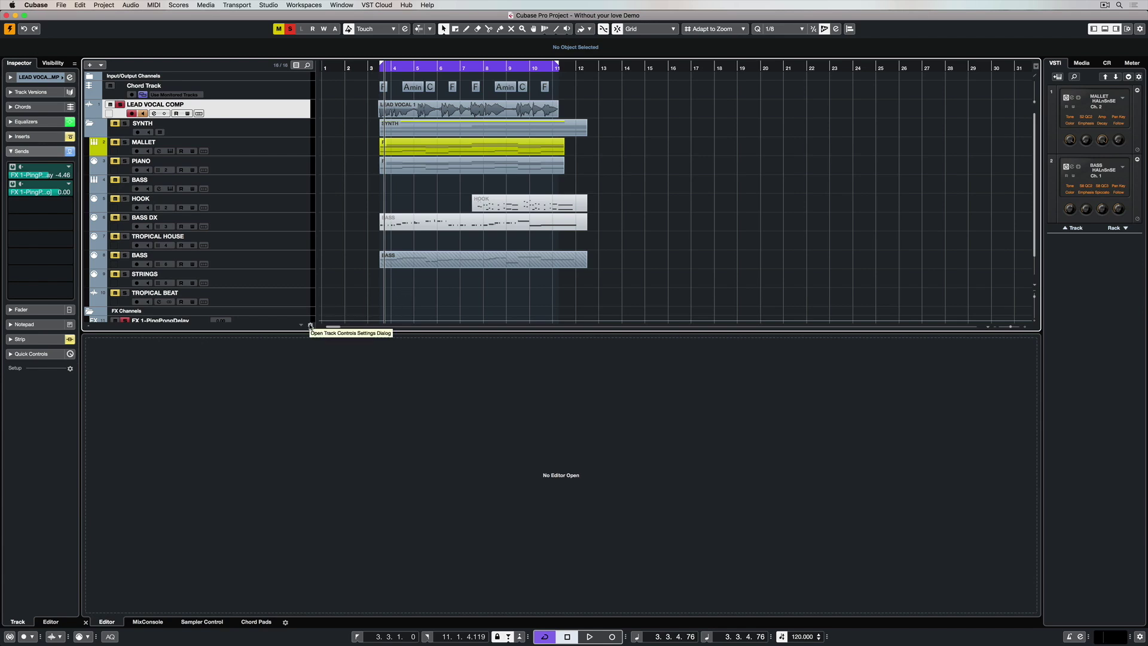
Look through the track controls, inspector sections, lower-zone tab and transport bar option lists without changing anything
left_click(310, 324)
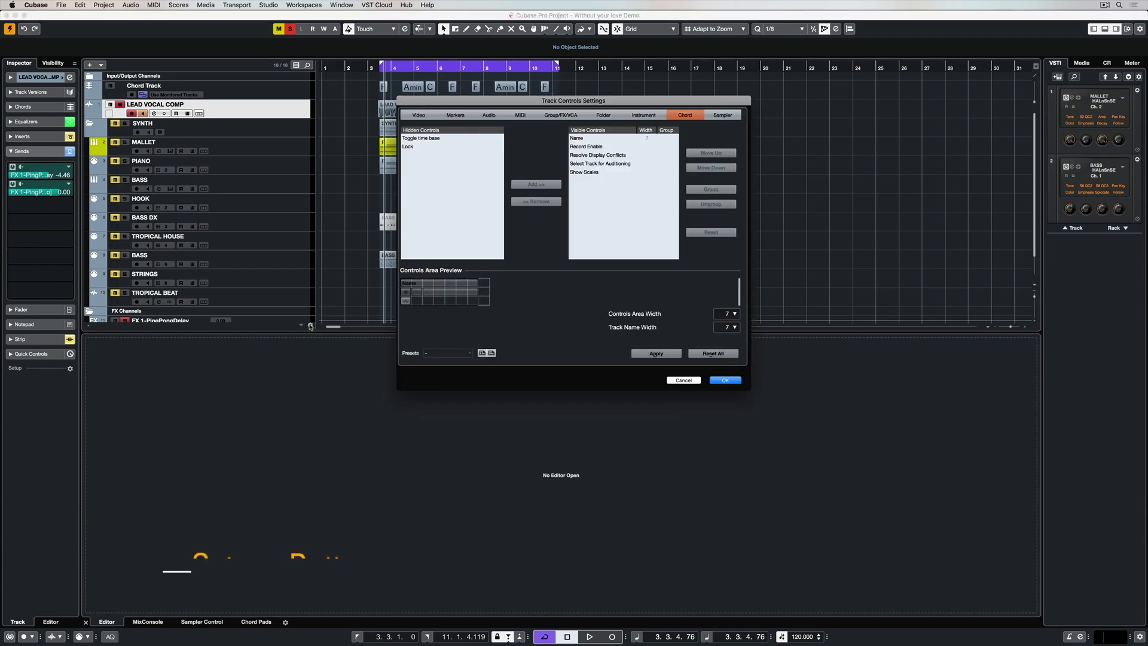
key("Escape")
left_click(70, 369)
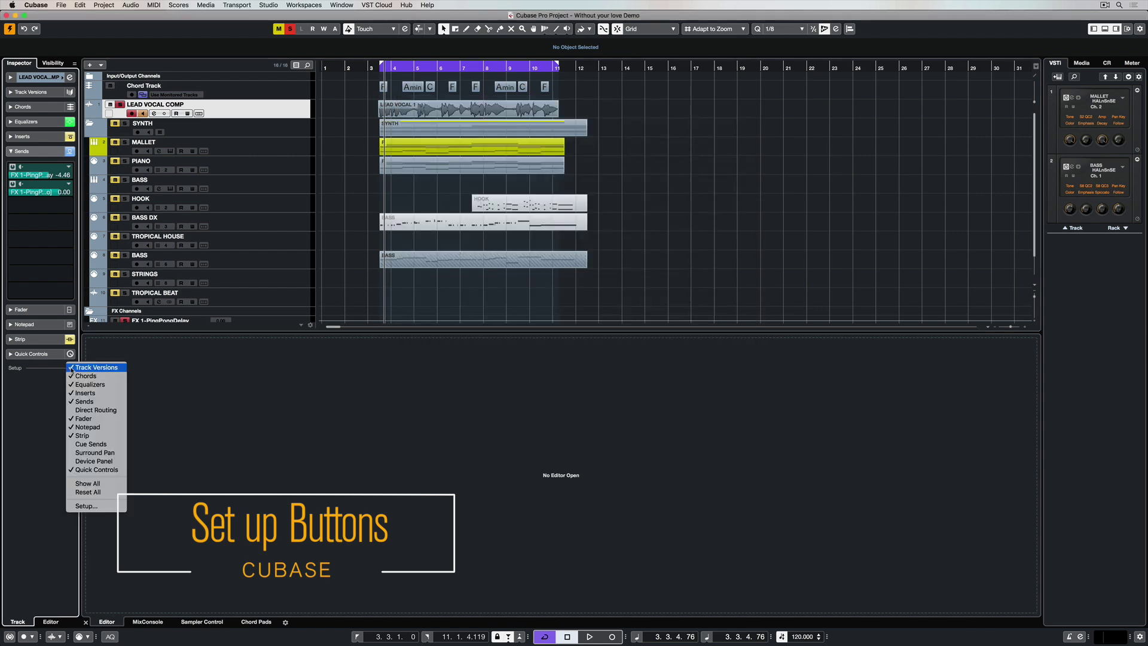
key("Escape")
right_click(282, 539)
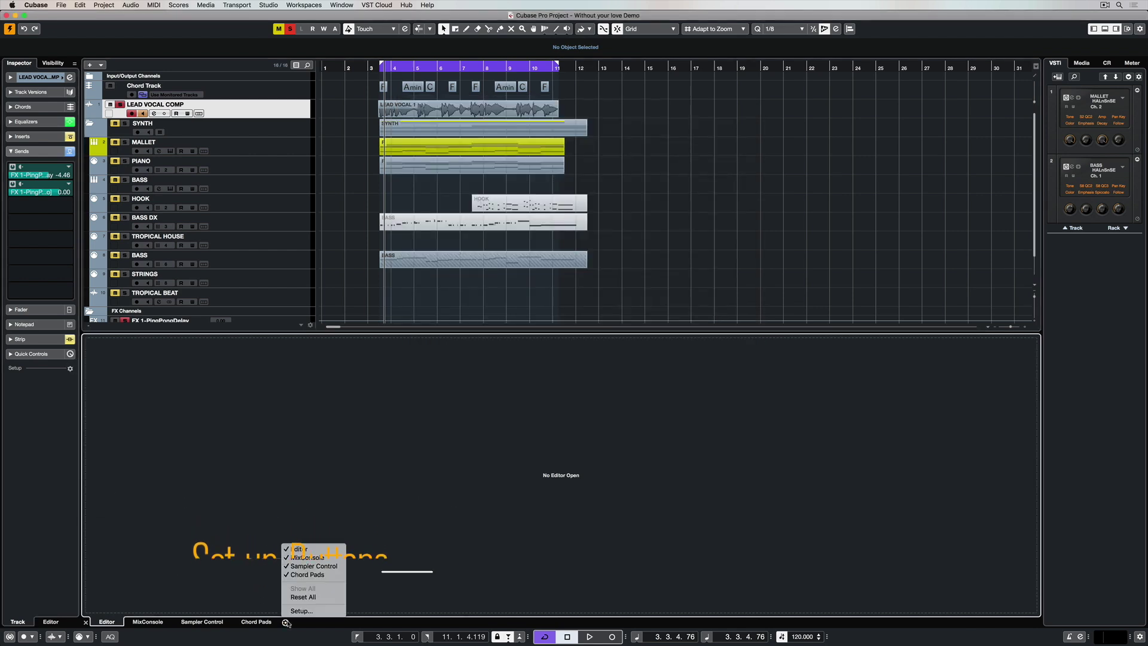
key("Escape")
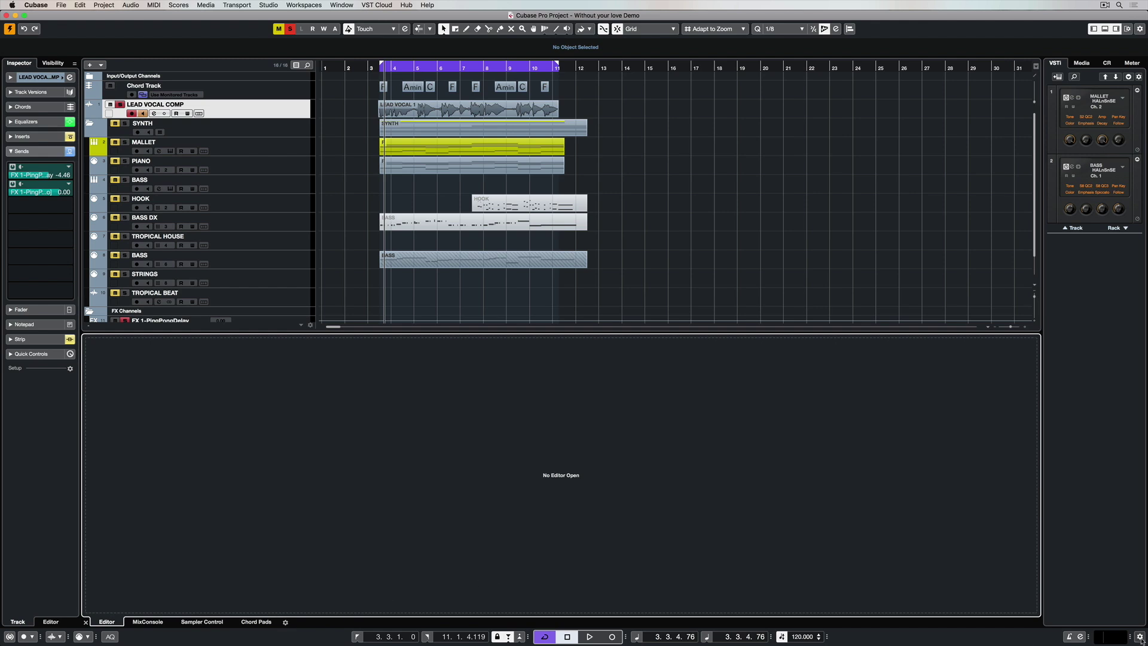
left_click(1139, 637)
key("Escape")
Add Transport Controls and Time Displays to the project window toolbar
left_click(1139, 30)
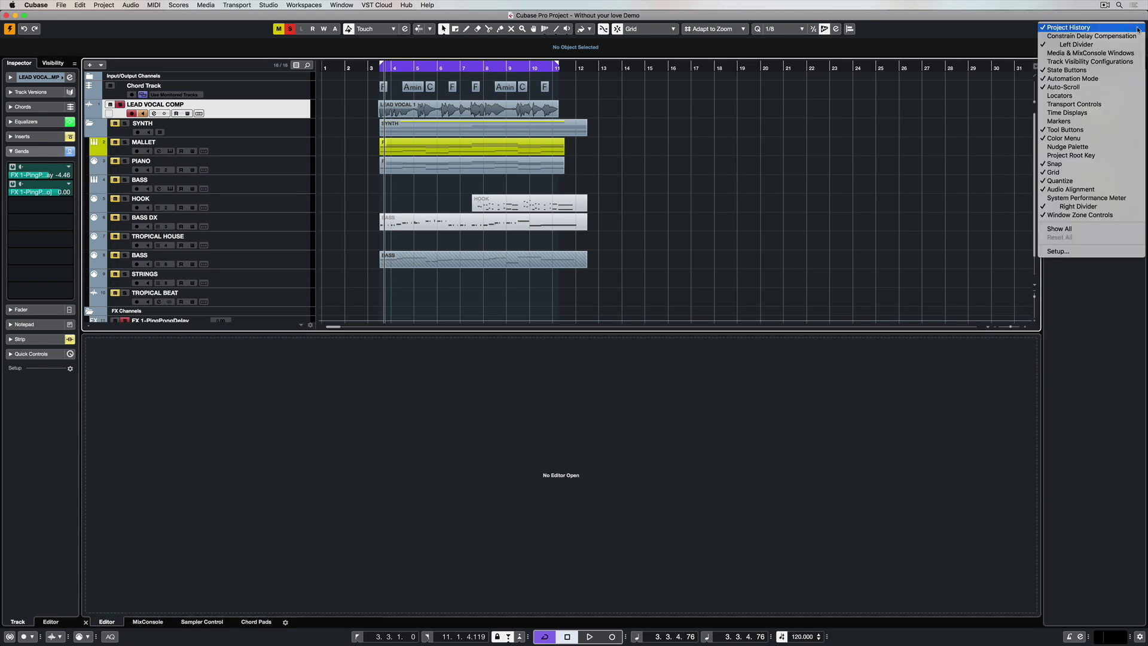
left_click(1097, 105)
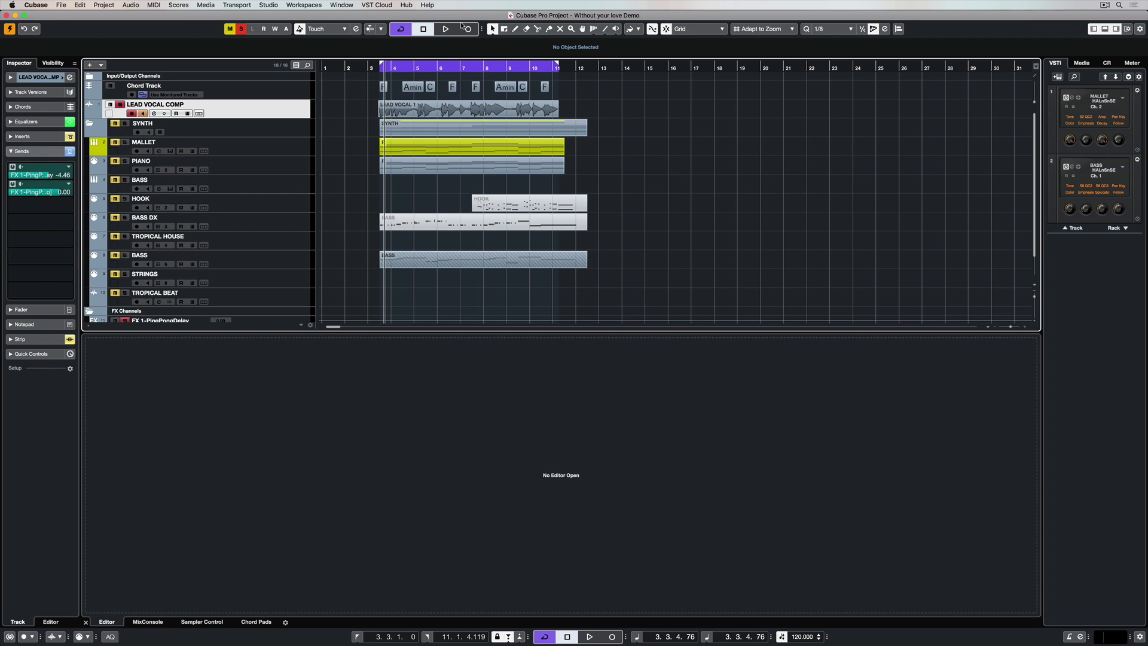
right_click(1141, 27)
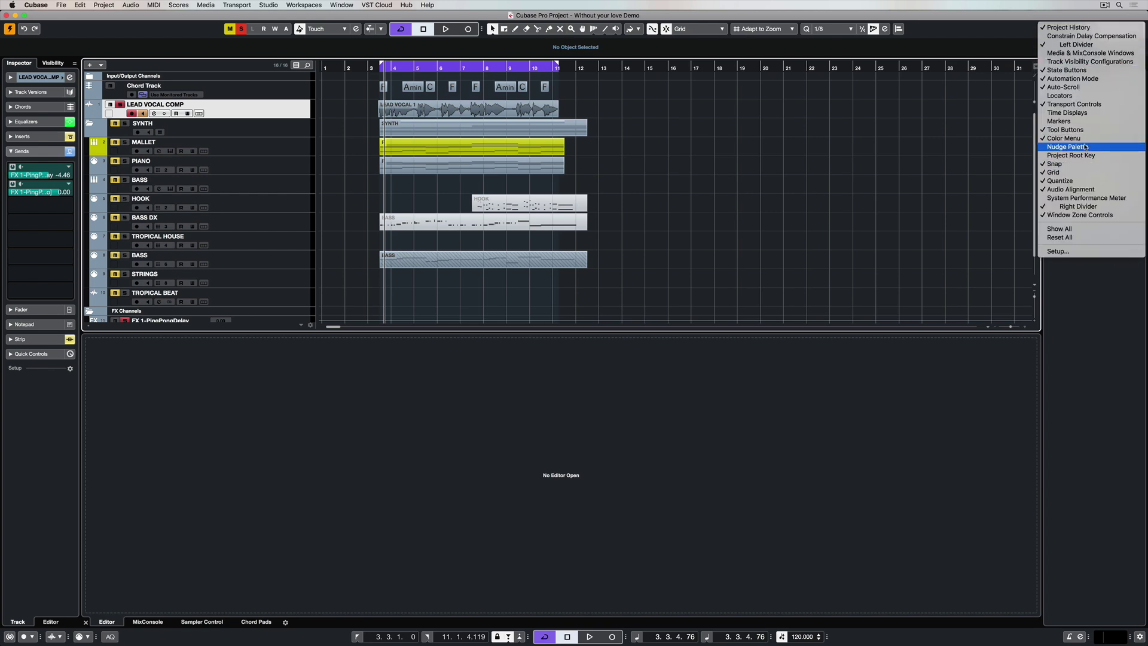
left_click(1078, 113)
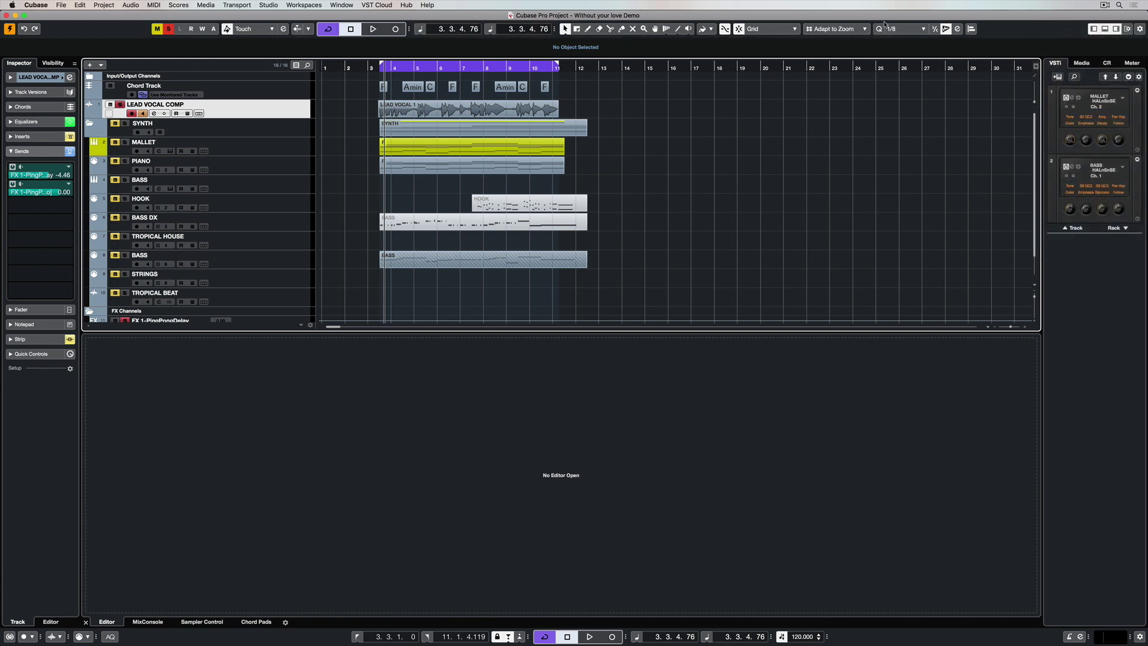
Toggle the Transport Bar off and on twice in the window layout, leaving it shown
left_click(1128, 30)
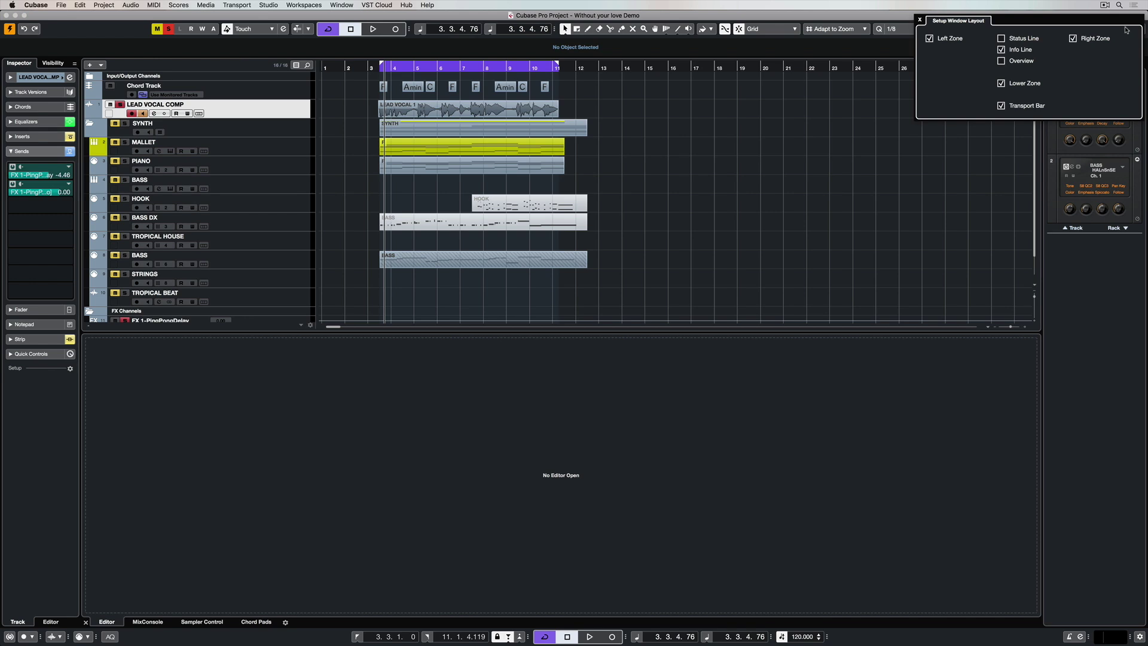
left_click(1001, 106)
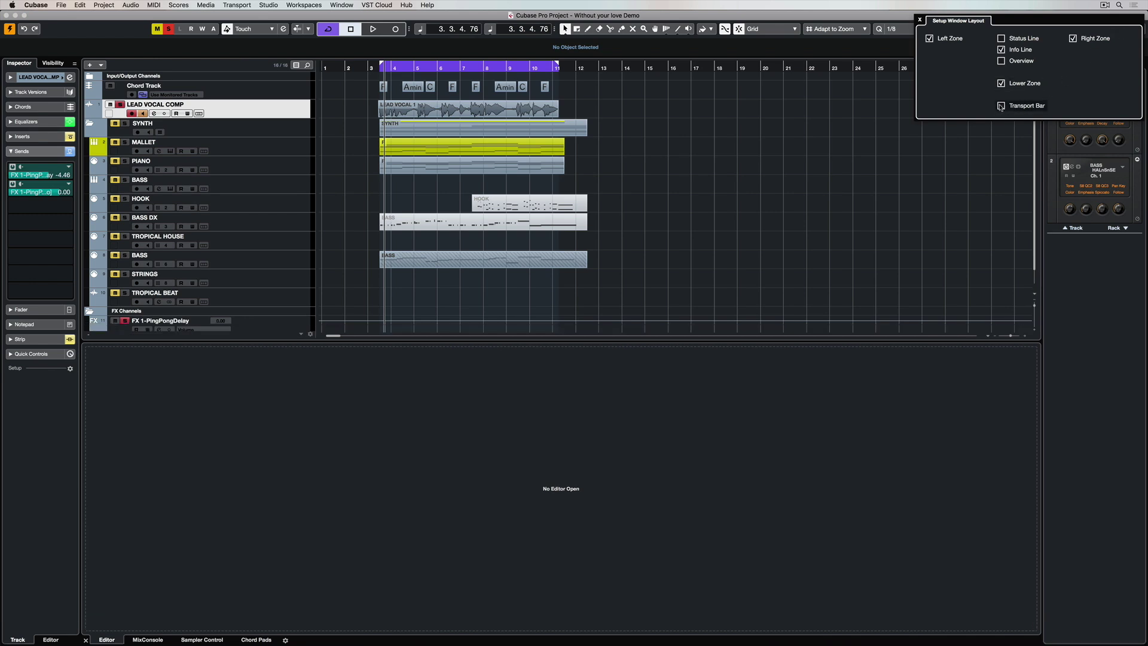
left_click(1001, 106)
left_click(1001, 106)
left_click(1001, 106)
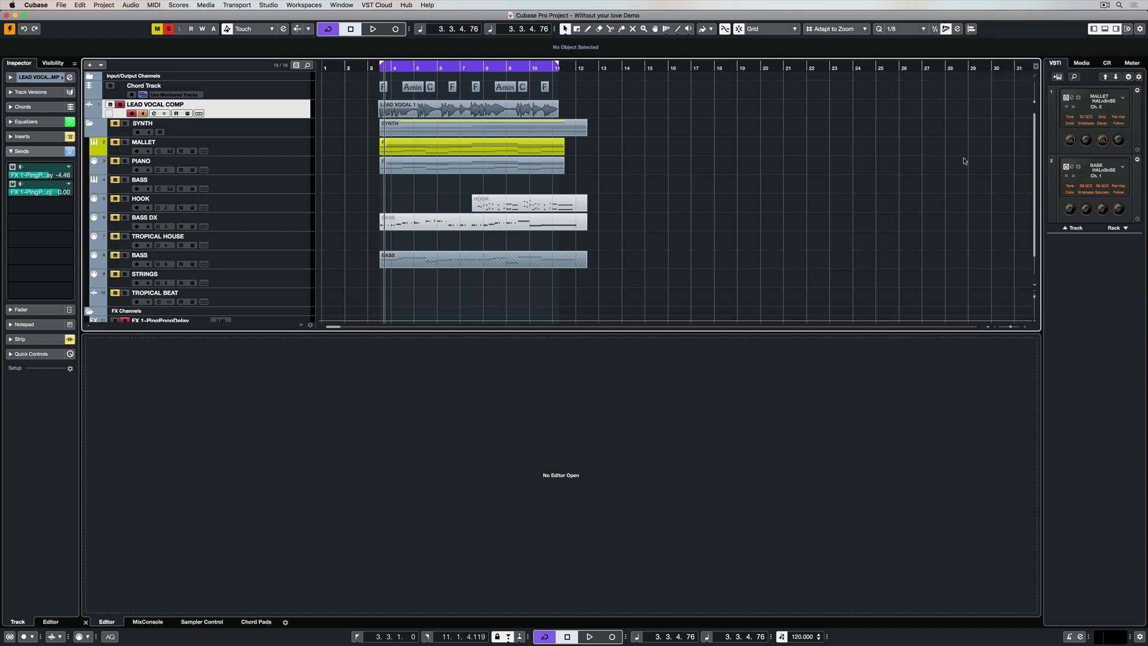
In Toolbar Setup, move Project Root Key from hidden to visible toolbar items
right_click(1128, 33)
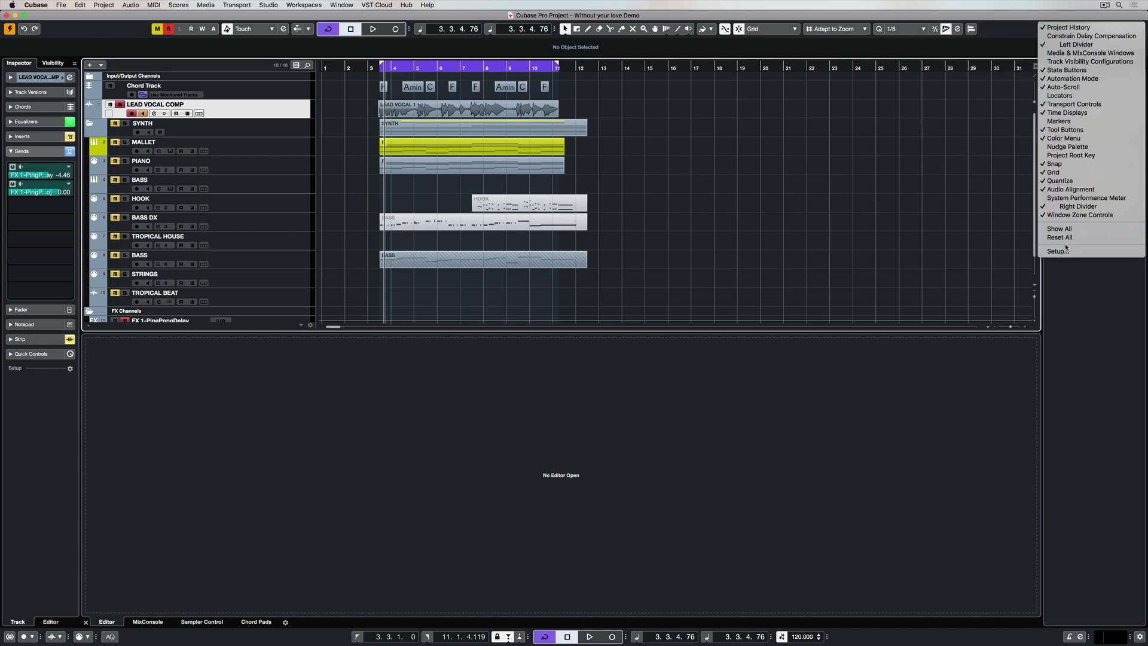
left_click(1058, 251)
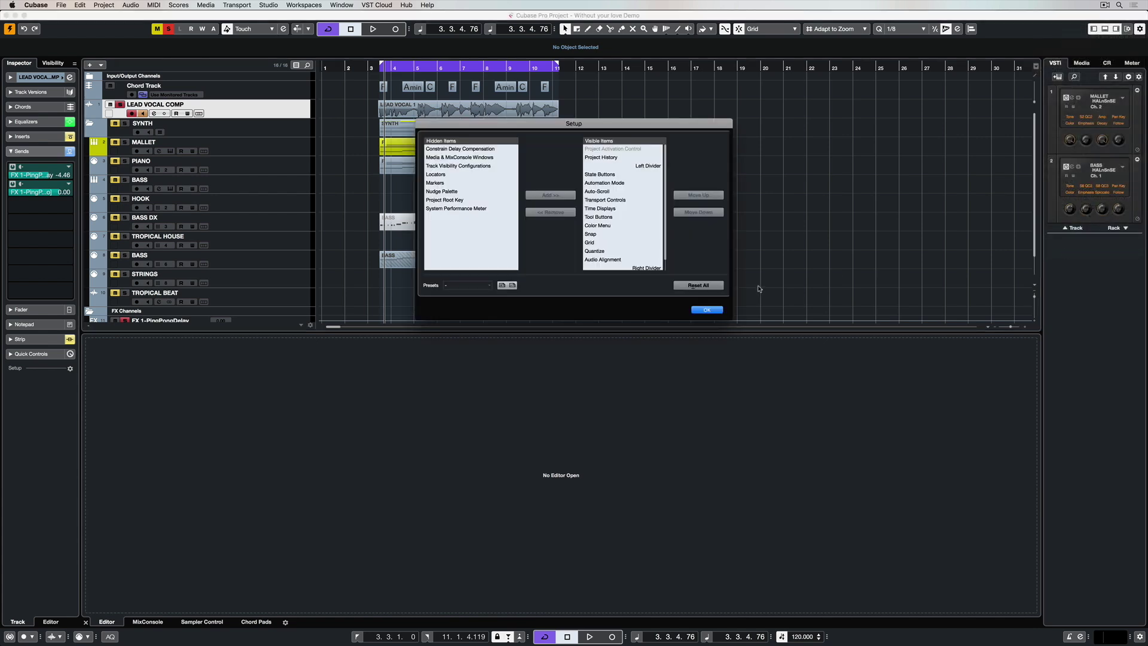
left_click(447, 200)
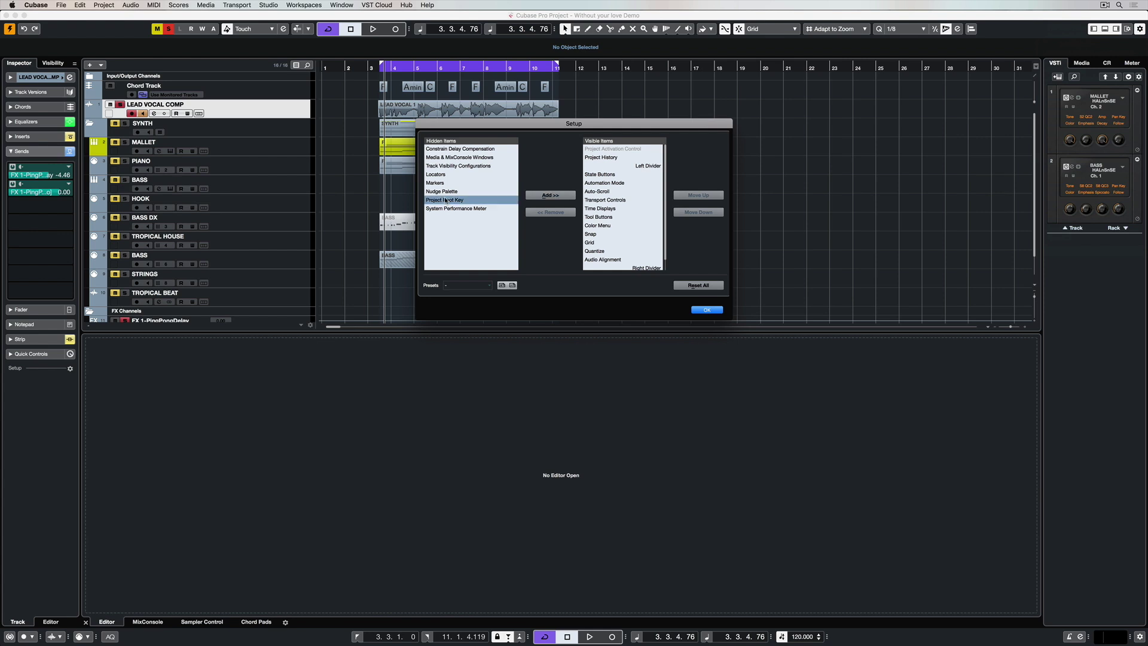
left_click(550, 196)
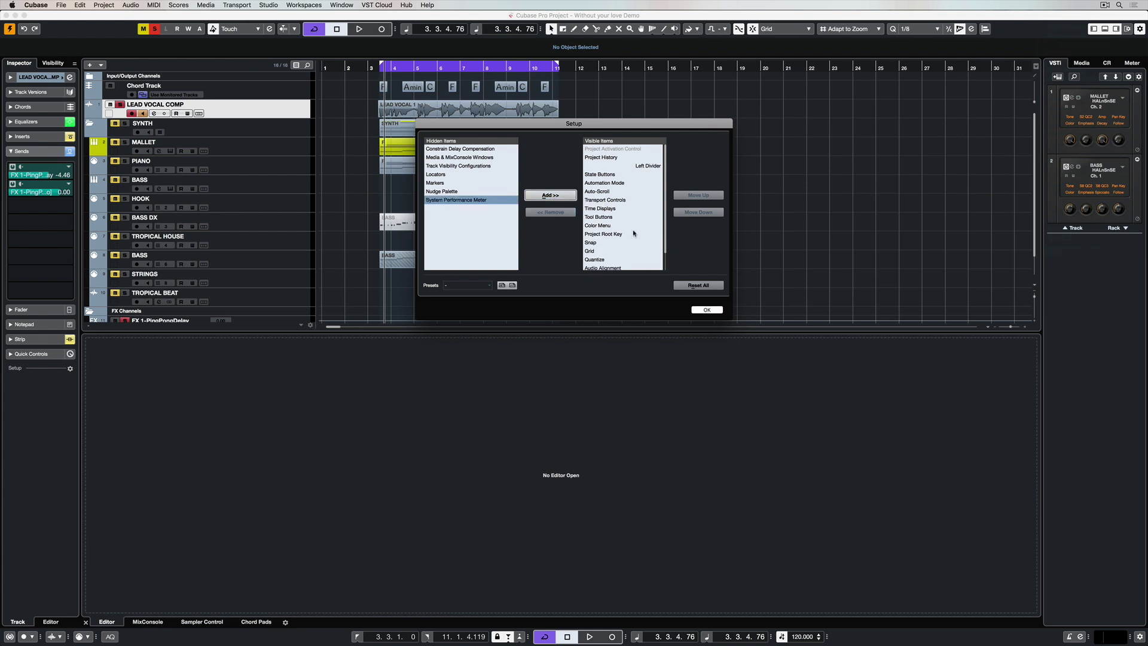
Save the toolbar layout as preset 'my preset', reset all, then reload 'my preset'
left_click(502, 285)
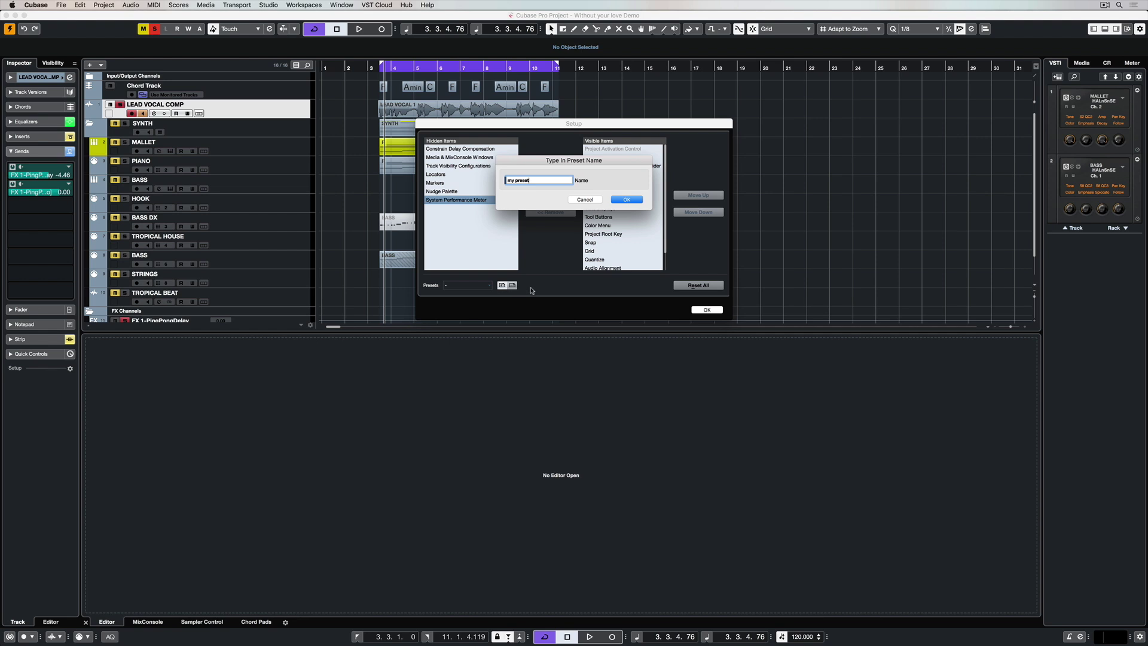
type("my preset")
left_click(635, 202)
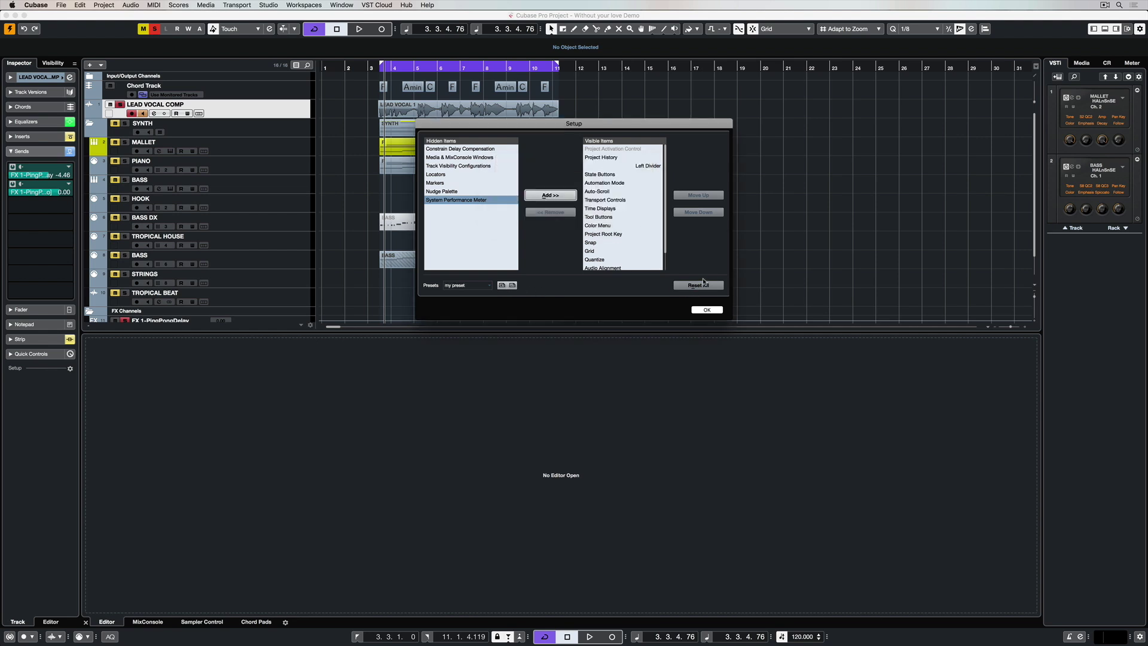
left_click(699, 285)
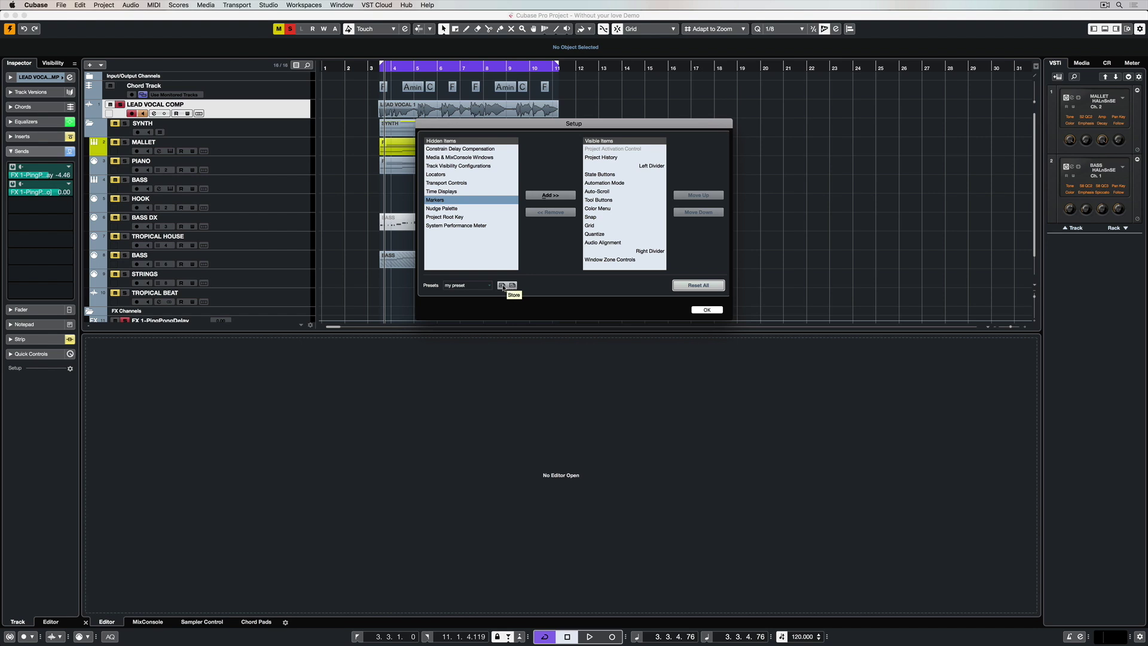
left_click(482, 286)
left_click(473, 285)
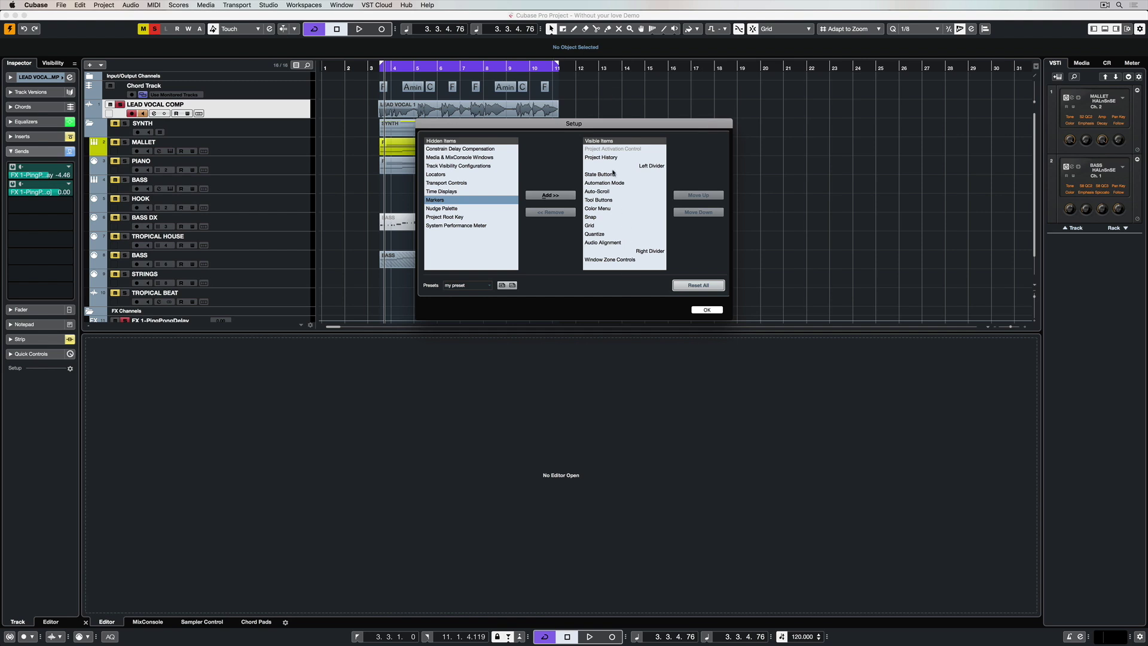
Reorder toolbar items: Project History lower, Window Zone Controls after Transport Controls, Transport Controls first
left_click_drag(606, 159, 611, 262)
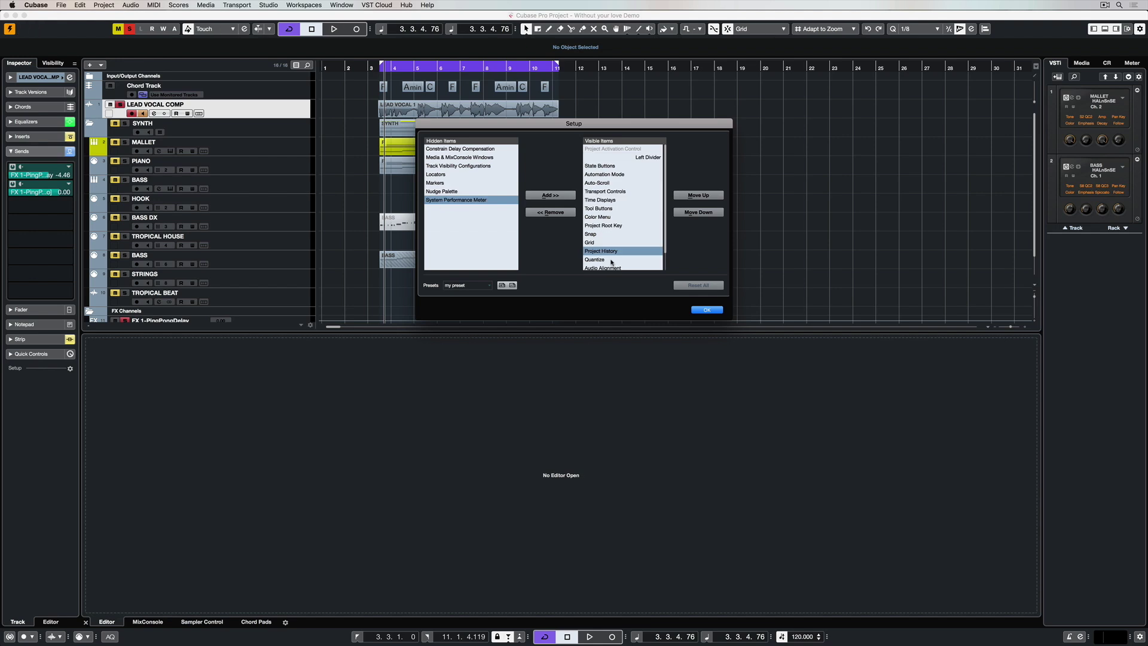
scroll(612, 264, "down", 2)
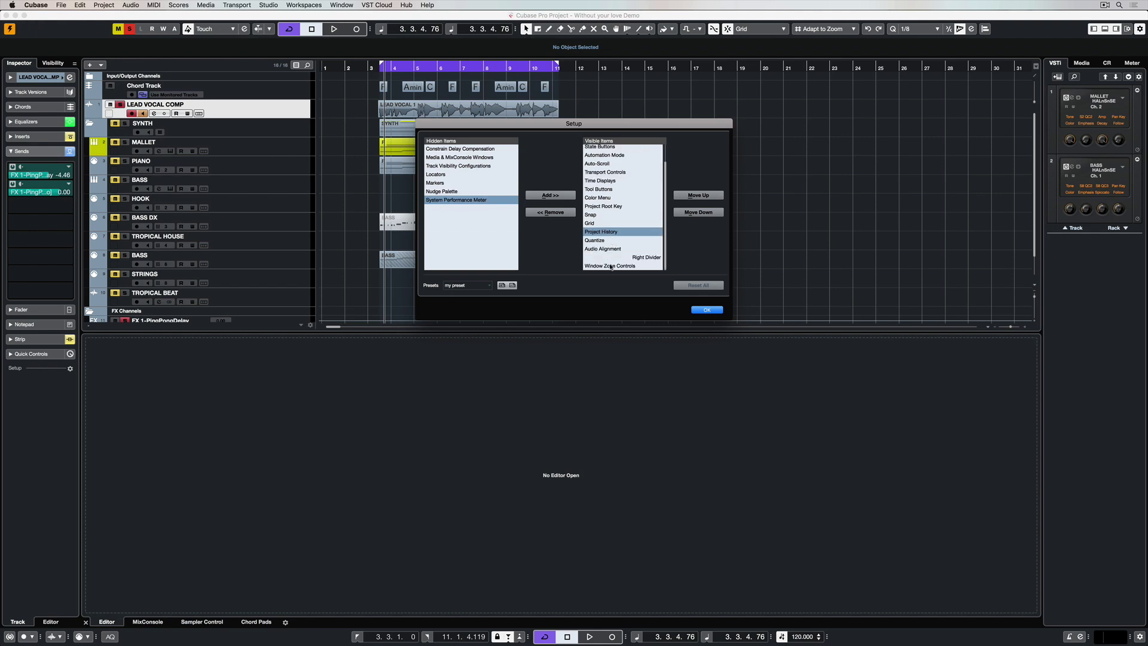
mouse_move(611, 268)
left_mouse_down()
mouse_move(610, 179)
mouse_move(611, 278)
mouse_move(609, 269)
left_mouse_up()
scroll(611, 218, "up", 3)
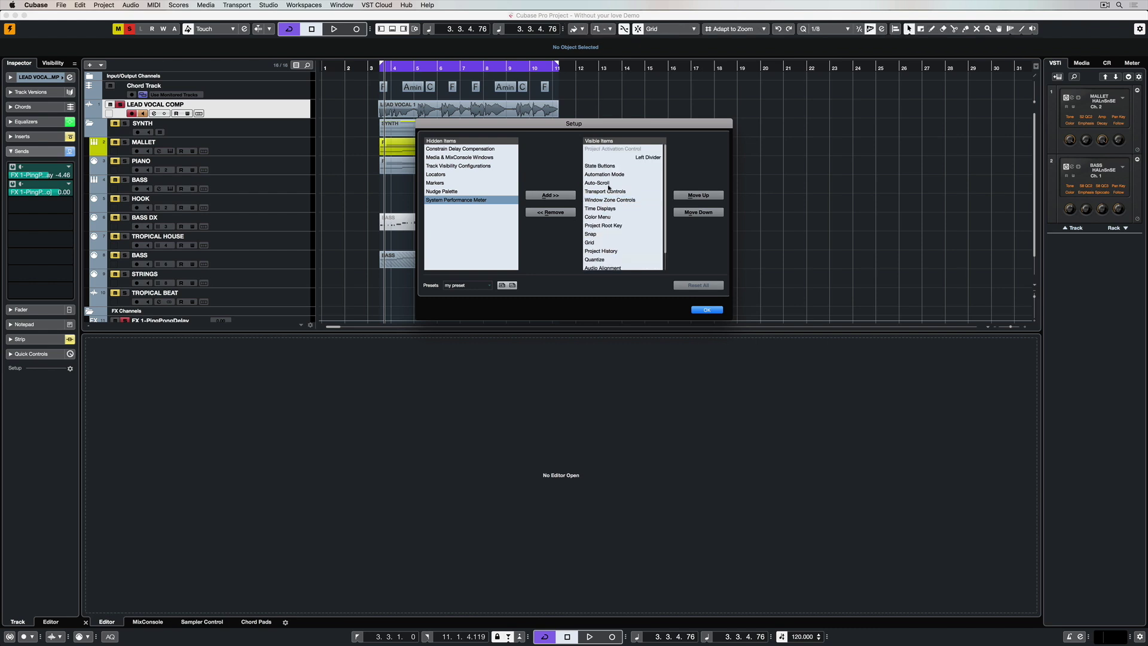
mouse_move(607, 197)
left_mouse_down()
mouse_move(607, 155)
mouse_move(606, 190)
mouse_move(584, 161)
mouse_move(605, 184)
left_mouse_up()
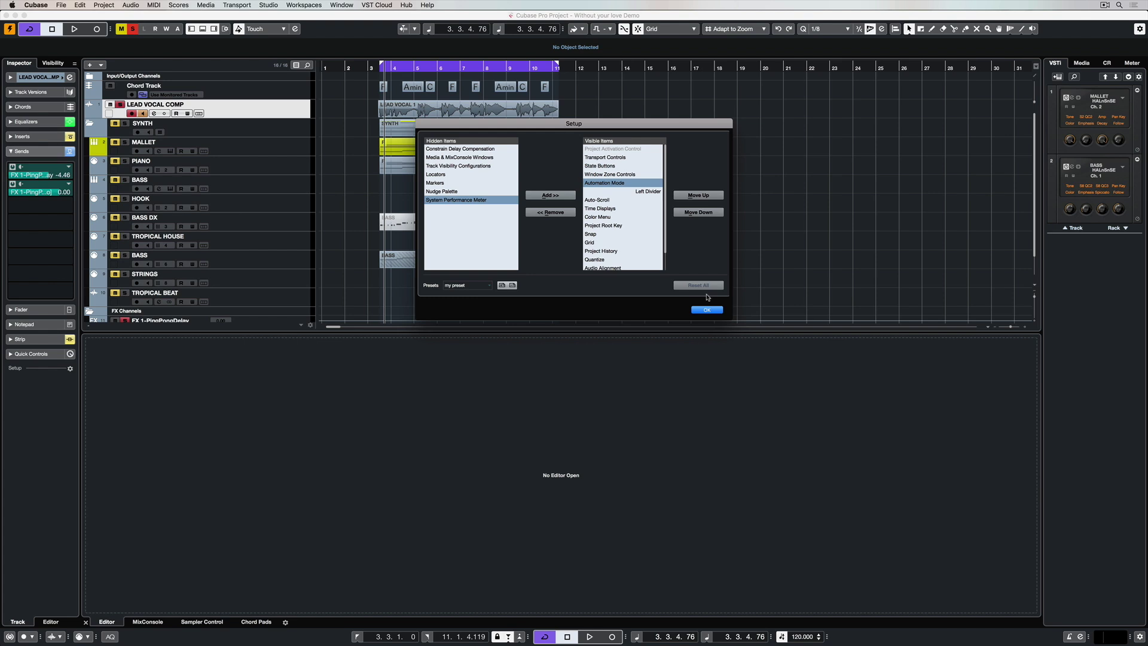
Delete the 'my preset' toolbar preset, apply with OK, and reset the toolbar to defaults
left_click(513, 285)
left_click(707, 310)
left_click(1138, 29)
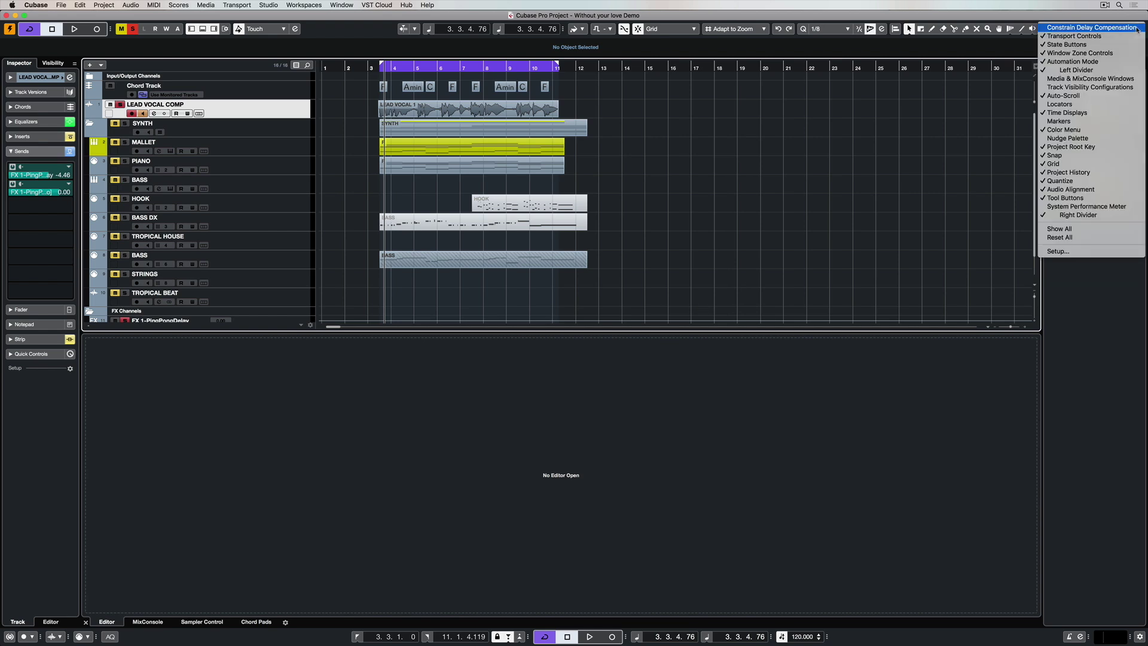
left_click(1103, 238)
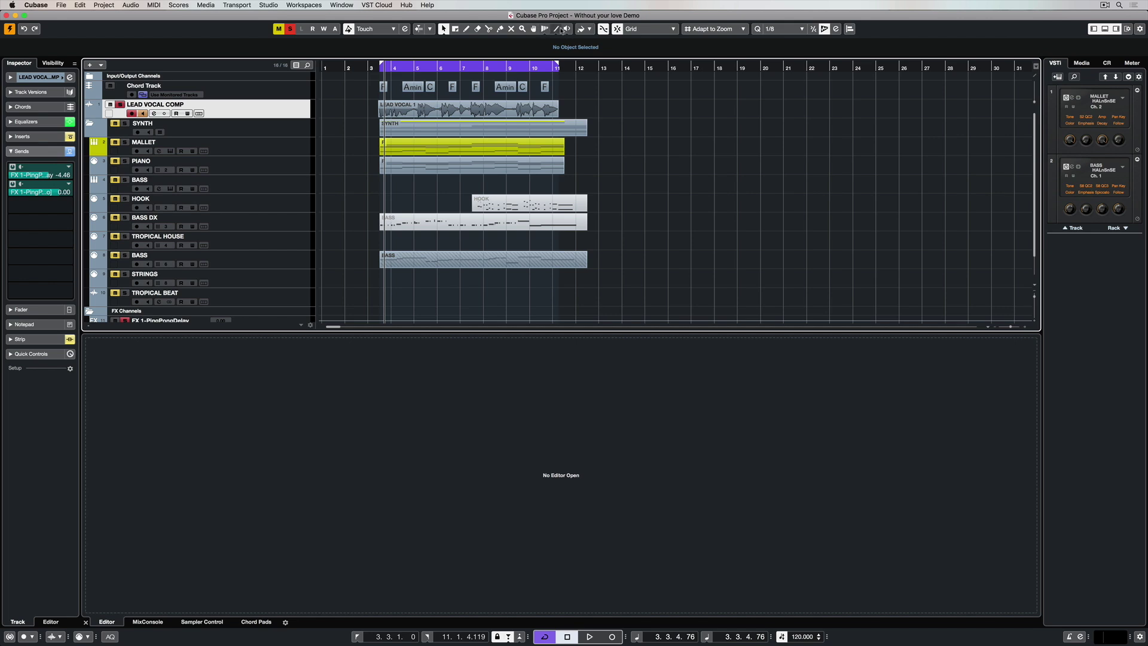
Add the System Performance Meter to the transport bar
left_click(1141, 637)
left_click(1141, 637)
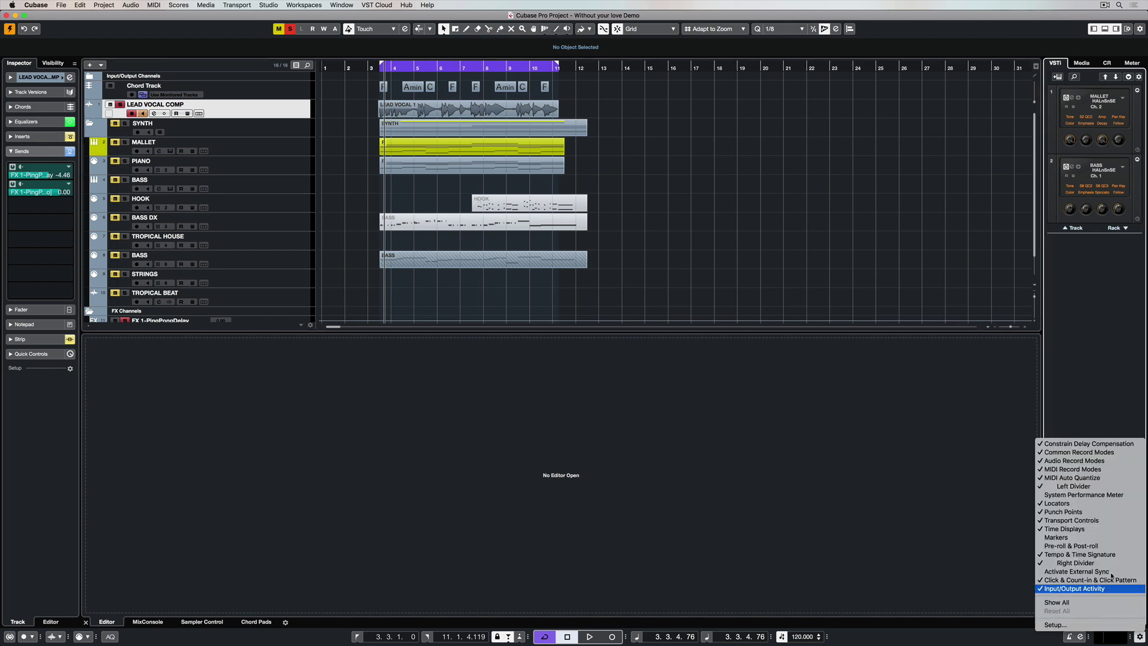
left_click(1090, 495)
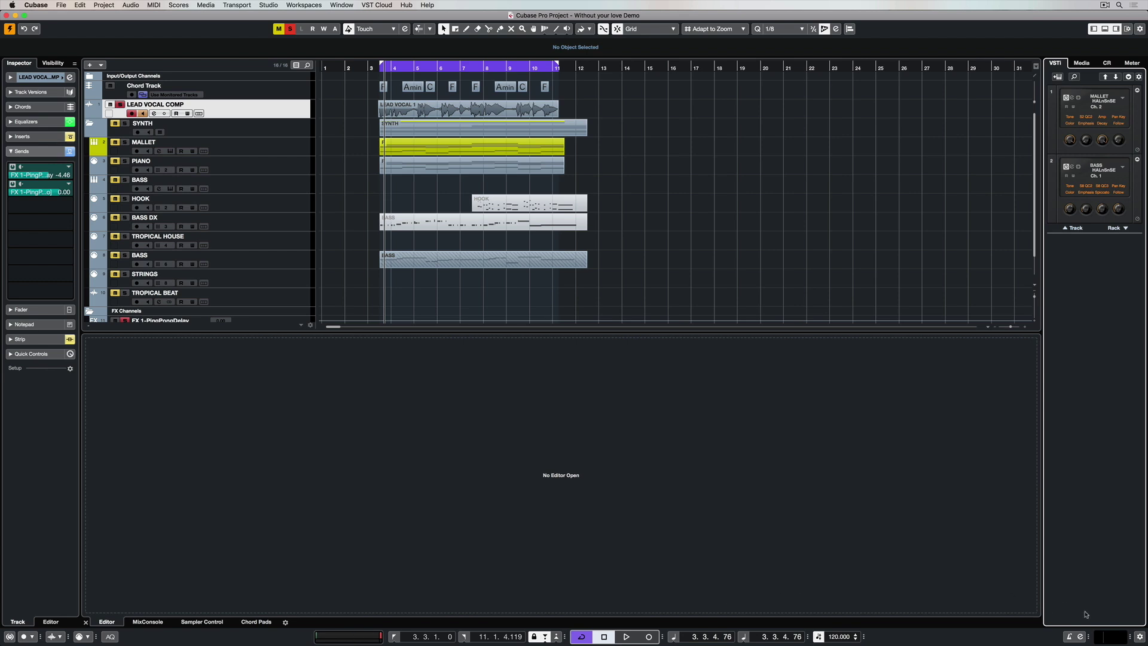
In transport bar Setup, move System Performance Meter above the Left Divider and close the dialog
left_click(1140, 637)
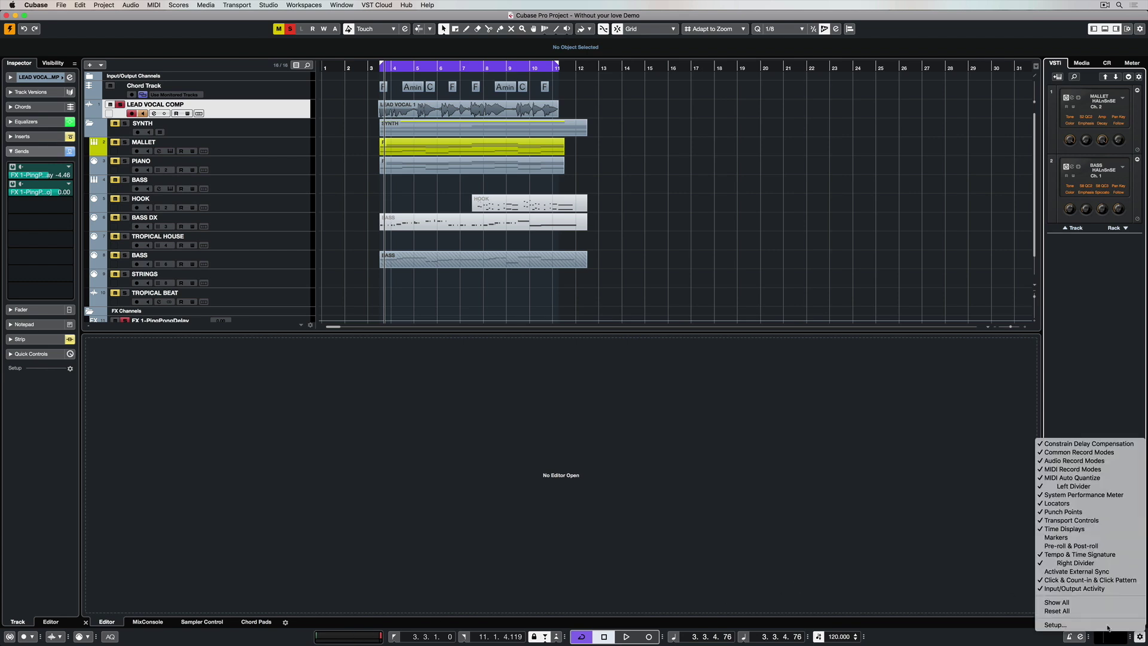
left_click(1055, 625)
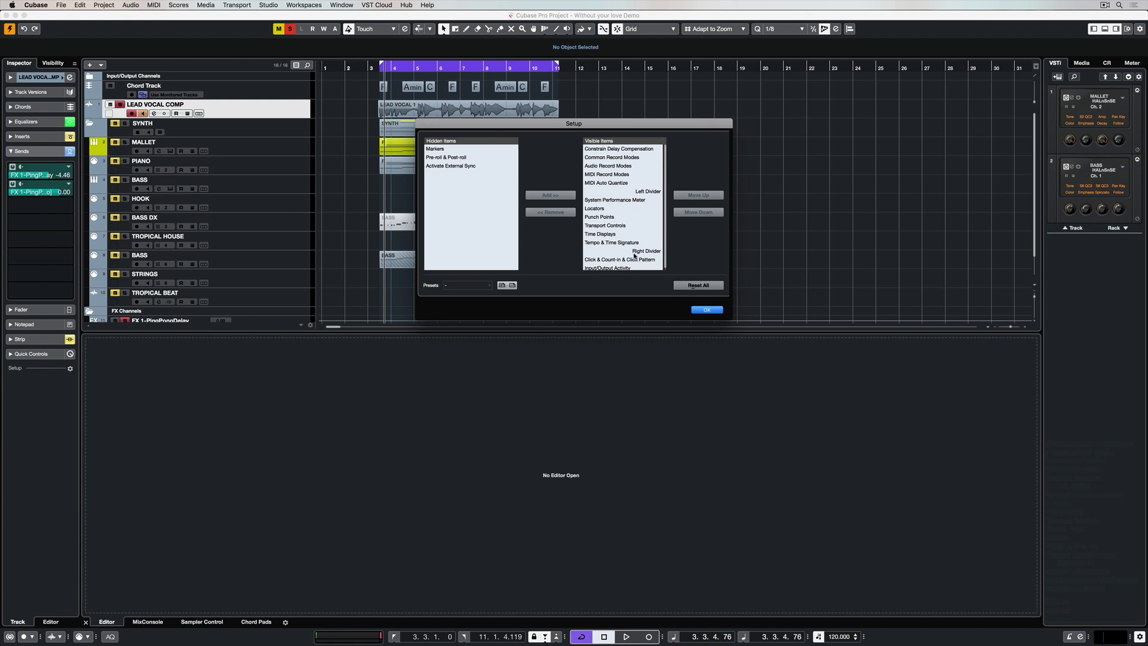
mouse_move(625, 201)
left_mouse_down()
mouse_move(623, 190)
mouse_move(617, 252)
left_mouse_up()
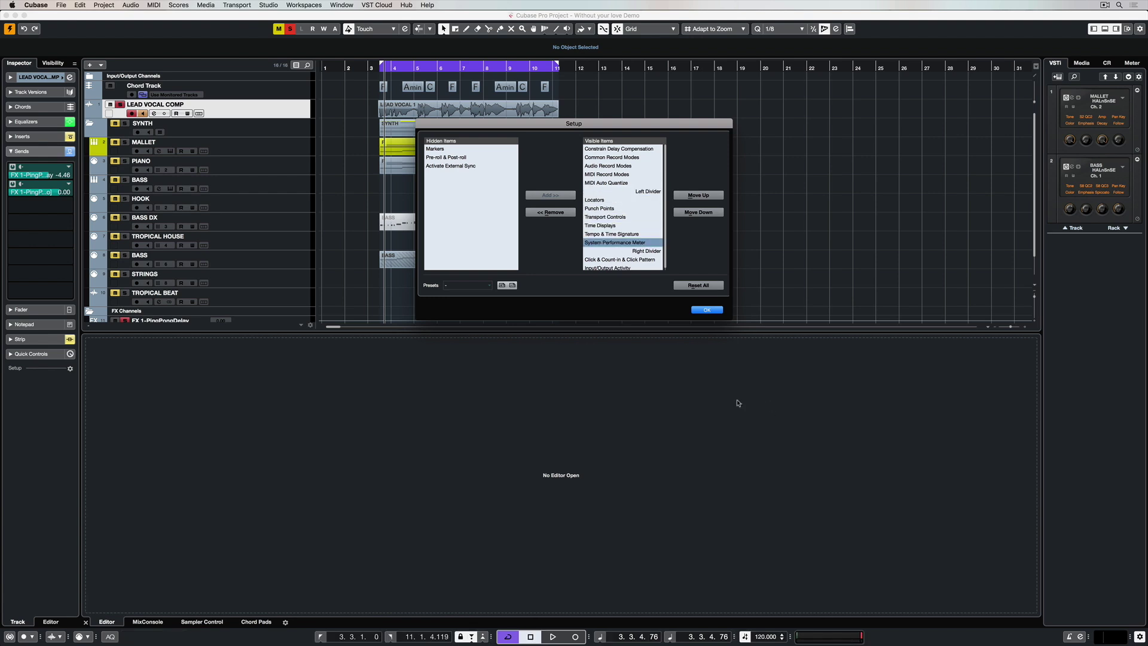
left_click_drag(603, 238, 601, 192)
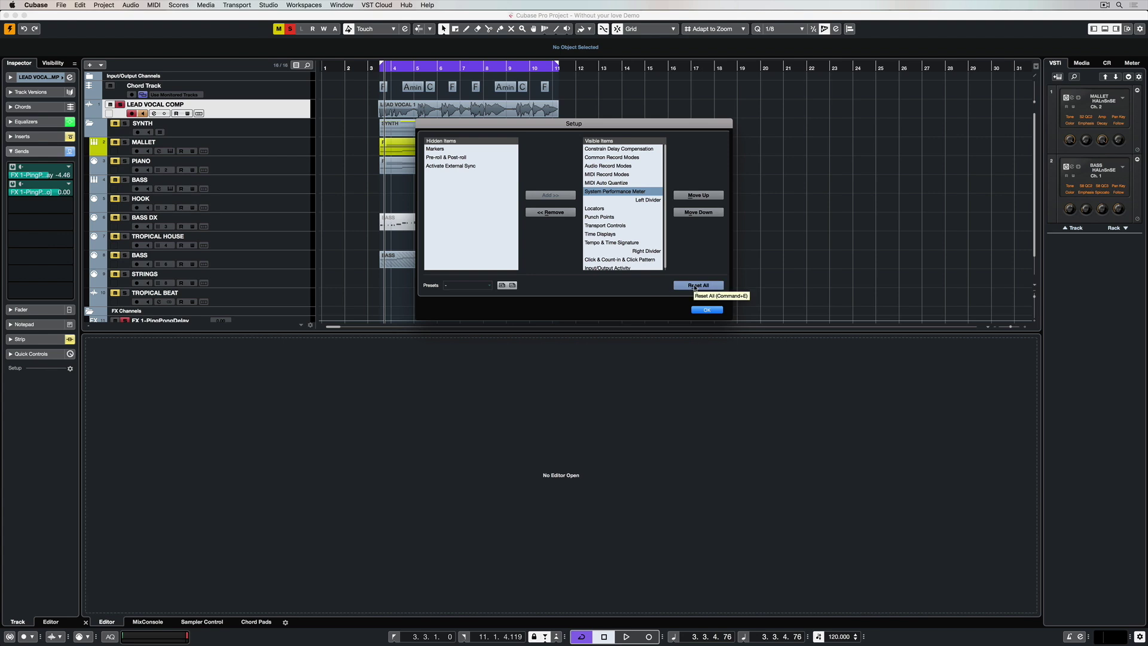
left_click(617, 225)
Hide the Notepad and Quick Controls sections from the audio track Inspector
key("Return")
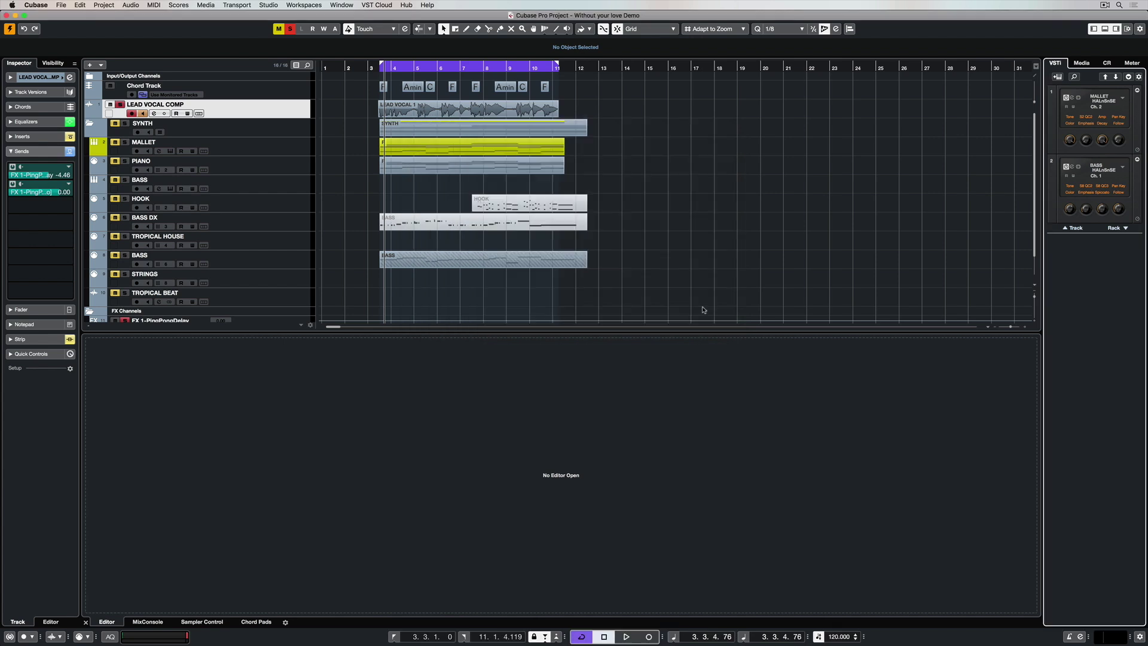
left_click(71, 369)
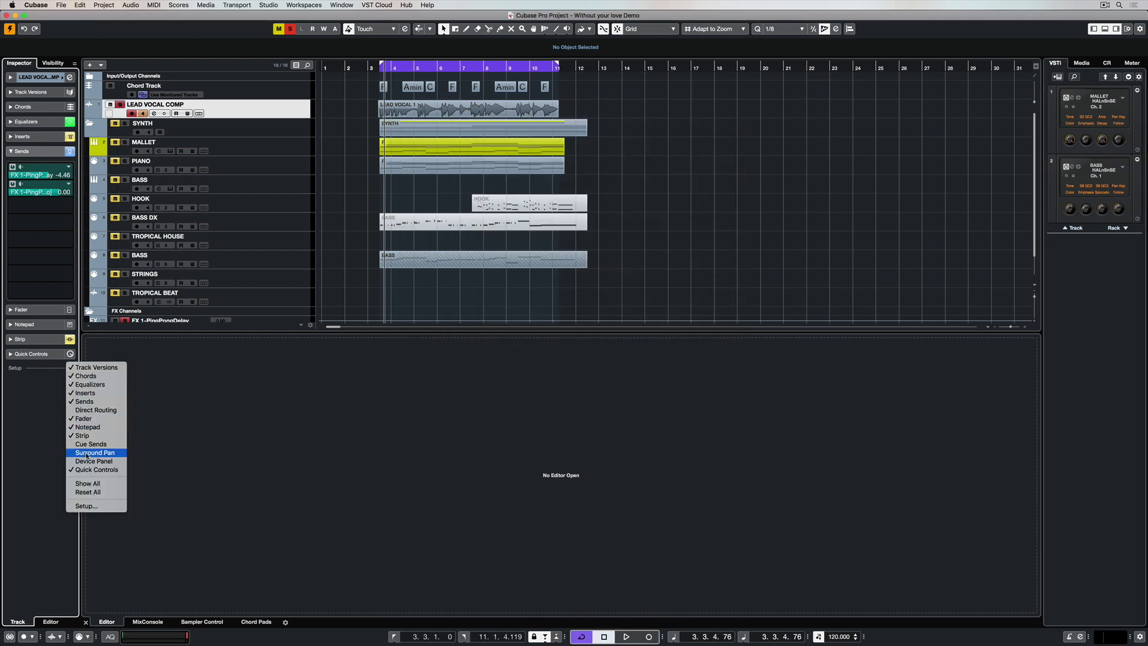
left_click(87, 427)
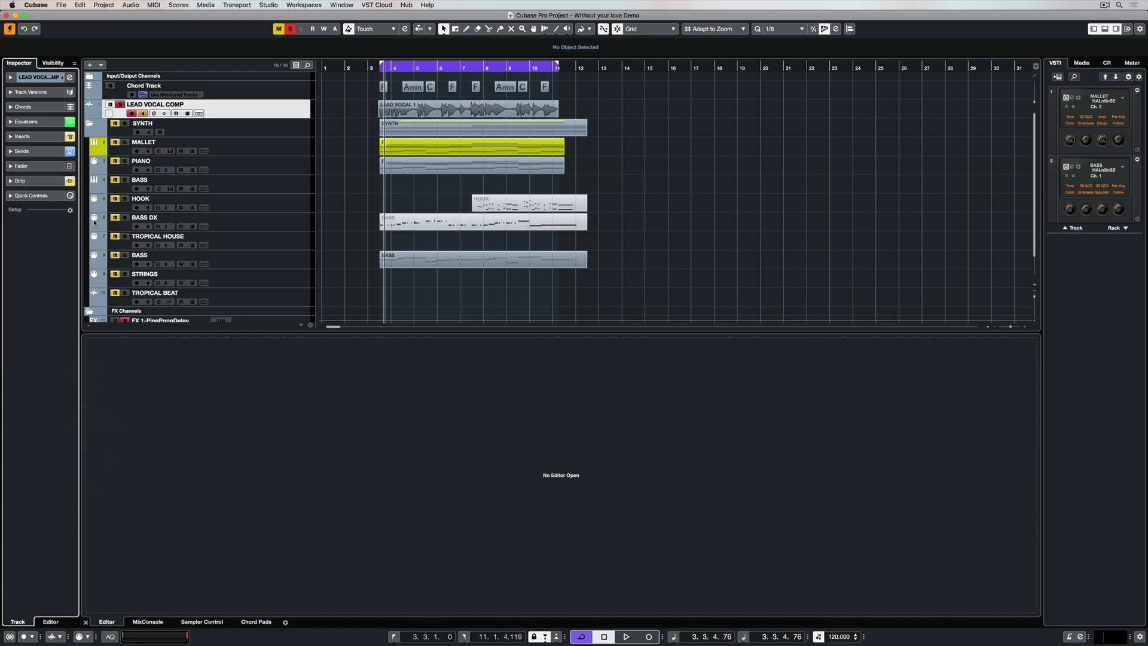
left_click(70, 211)
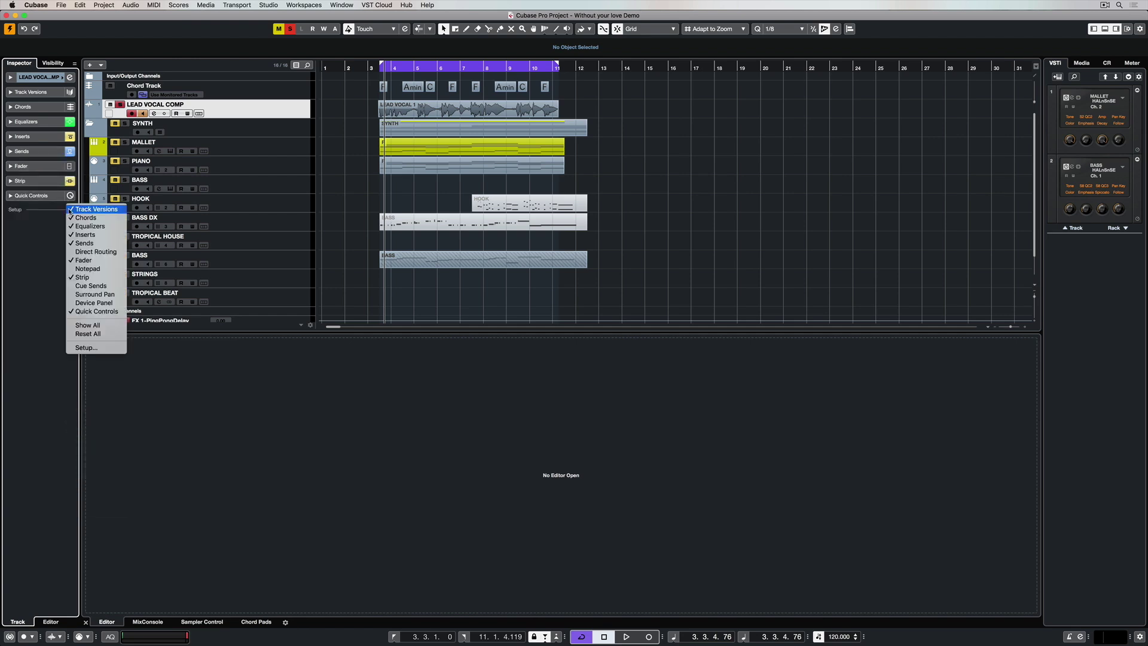
left_click(90, 311)
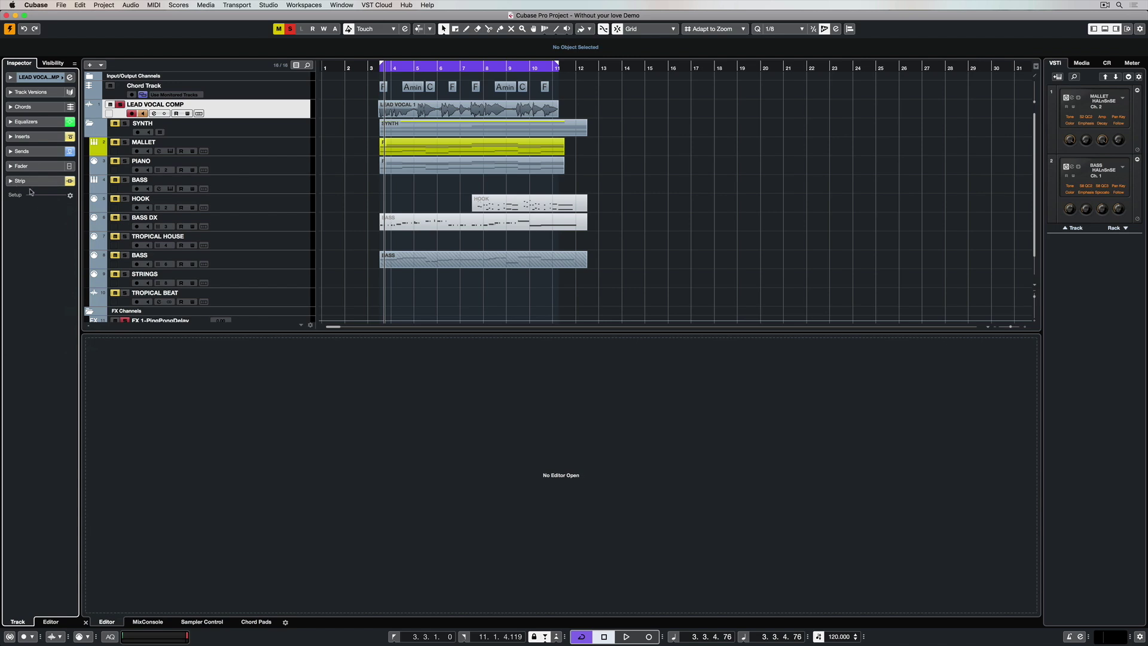
In Inspector Setup, move Fader to the end, then Reset All and confirm with OK
left_click(70, 195)
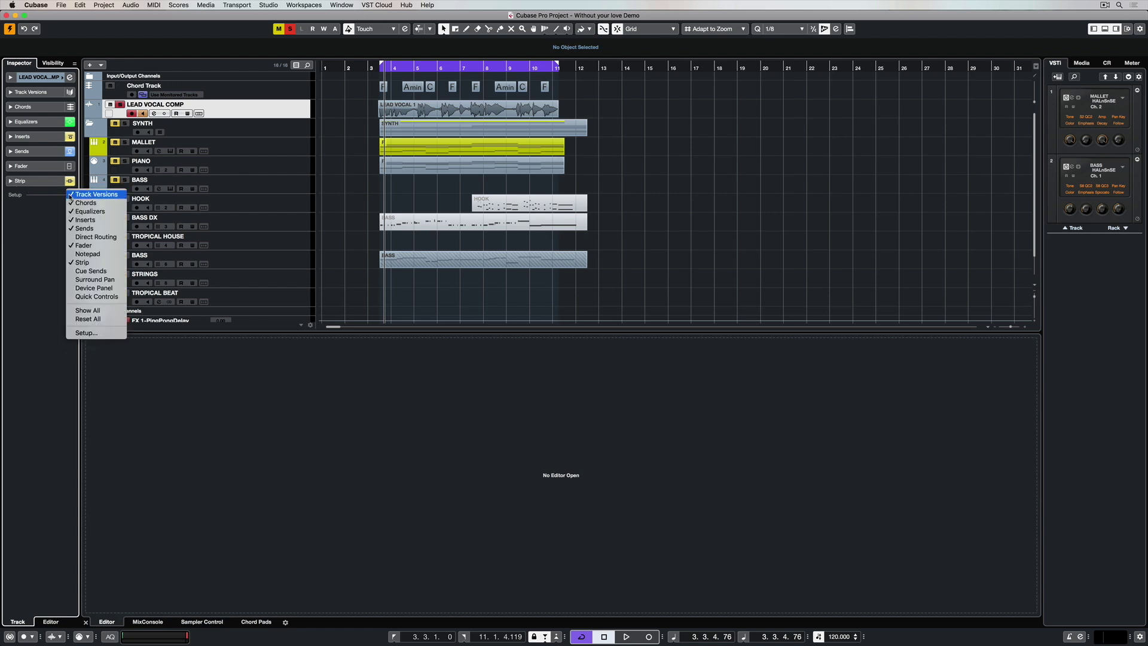
left_click(97, 333)
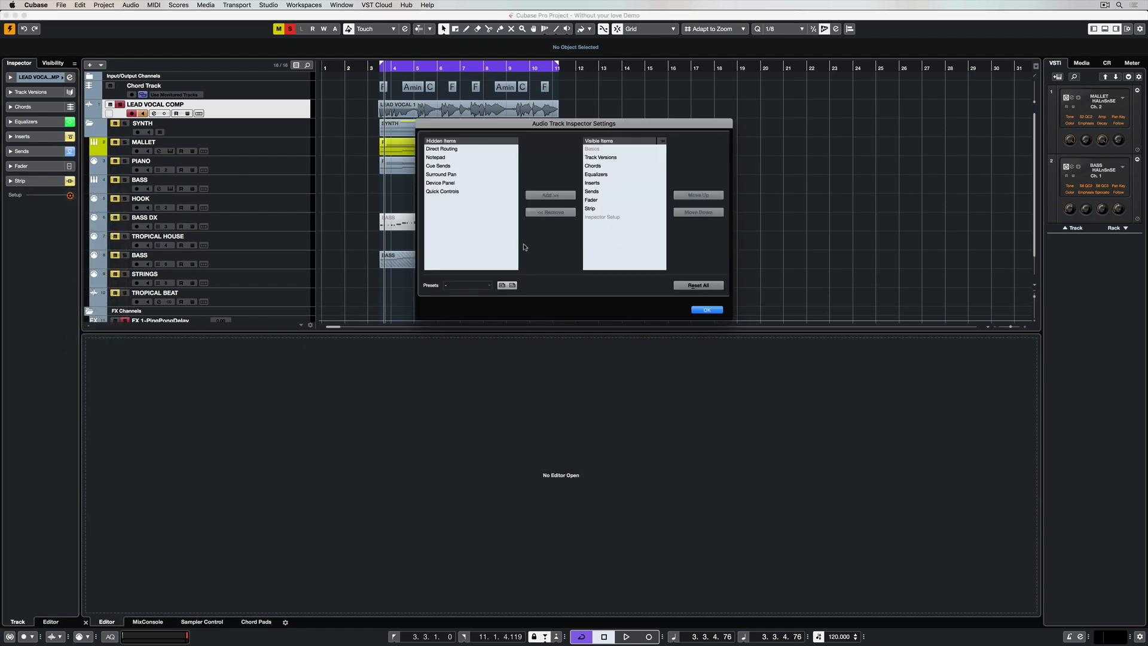
left_click_drag(598, 201, 587, 184)
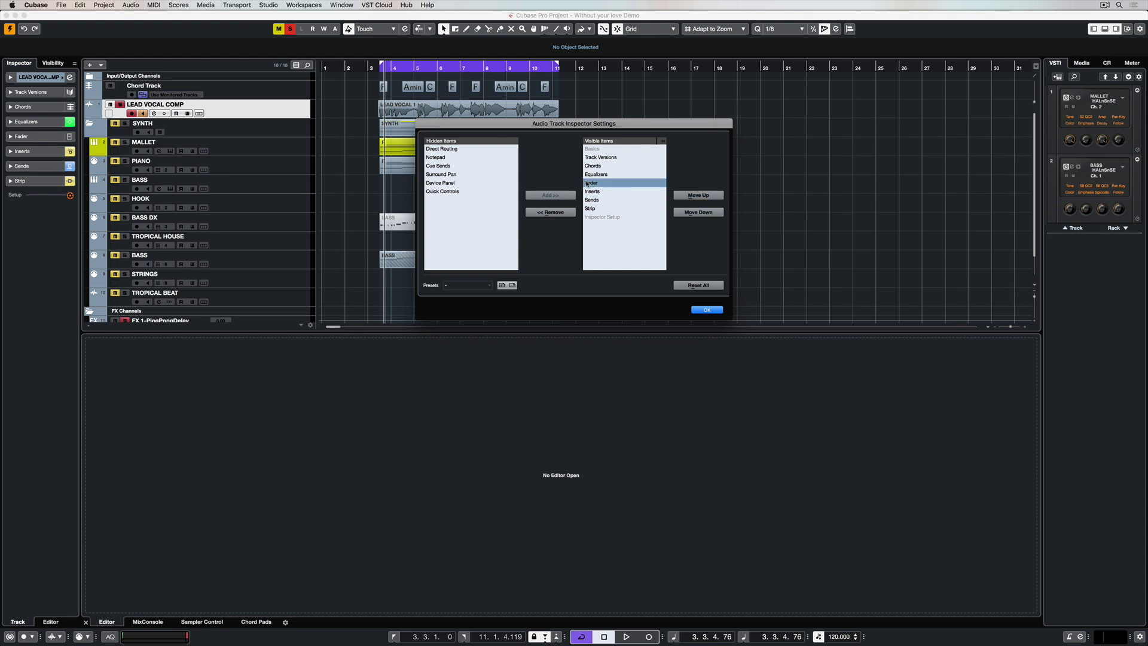
left_click(699, 213)
left_click(699, 212)
left_click(698, 213)
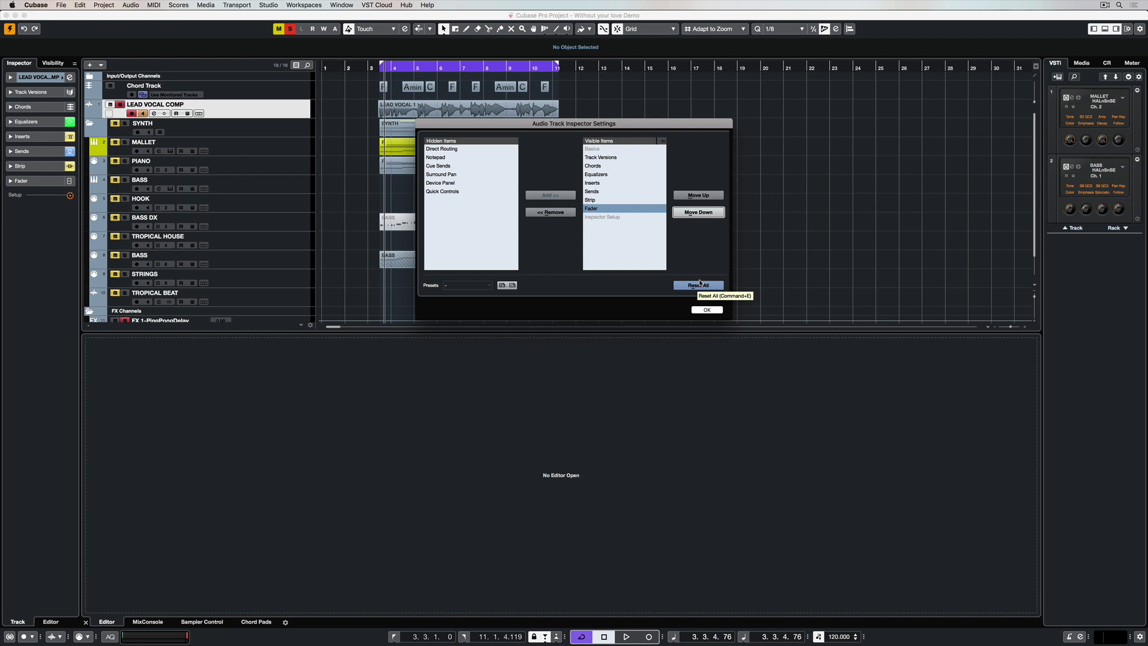
left_click(699, 285)
left_click(706, 309)
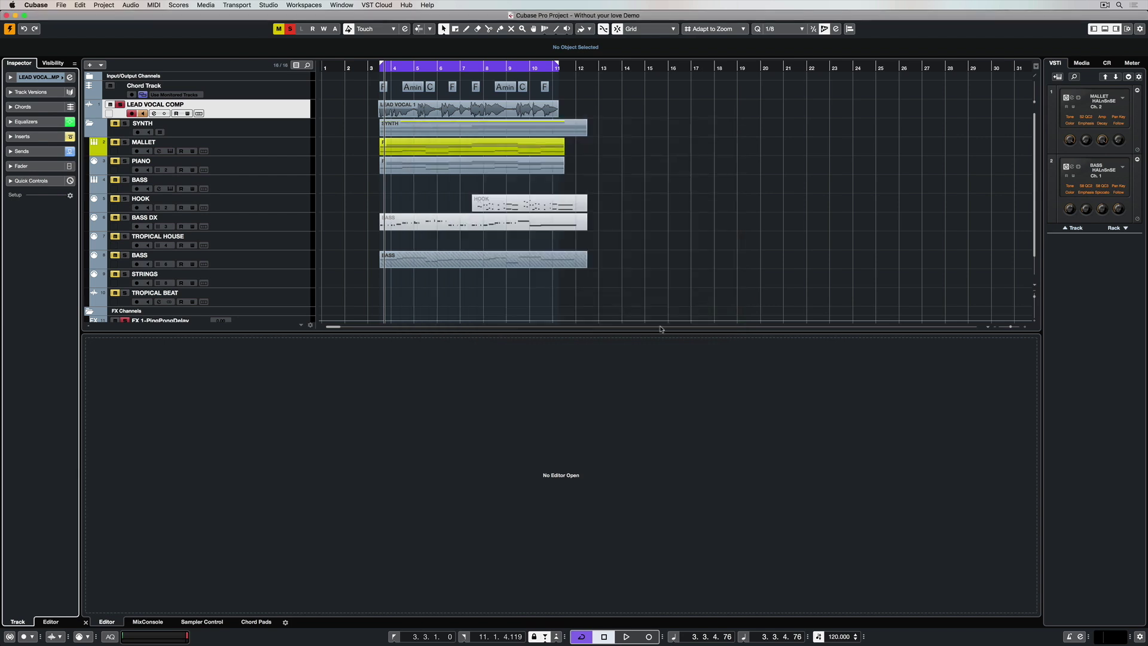
left_click(285, 622)
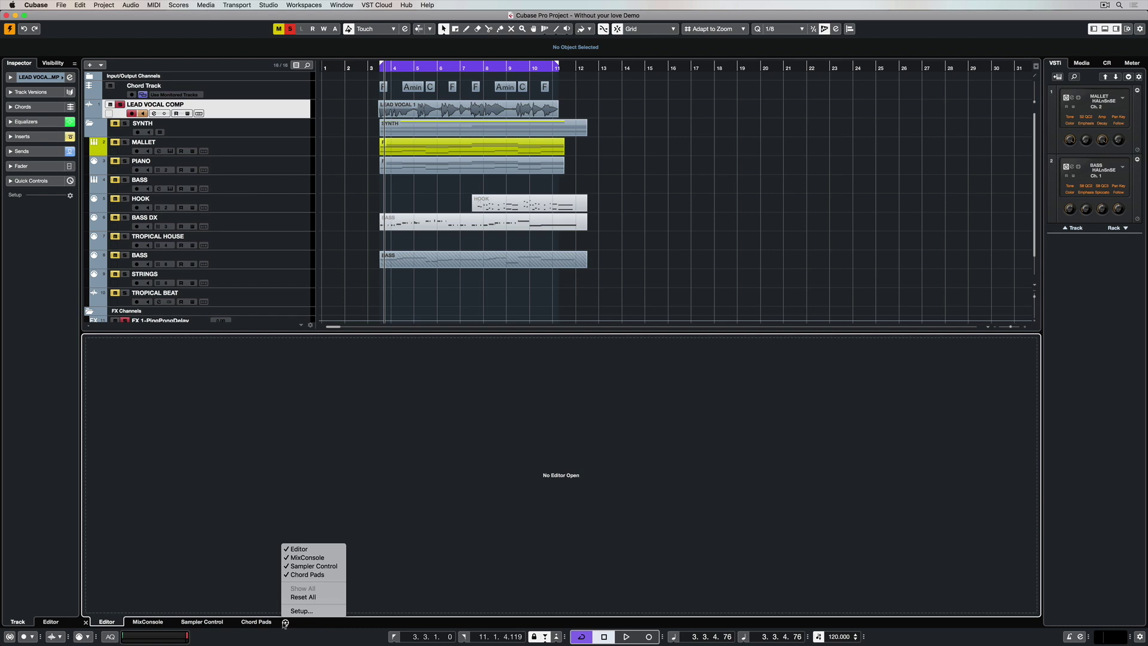
Hide the Chord Pads and Sampler Control lower-zone tabs, then Reset All to show every tab again
left_click(294, 575)
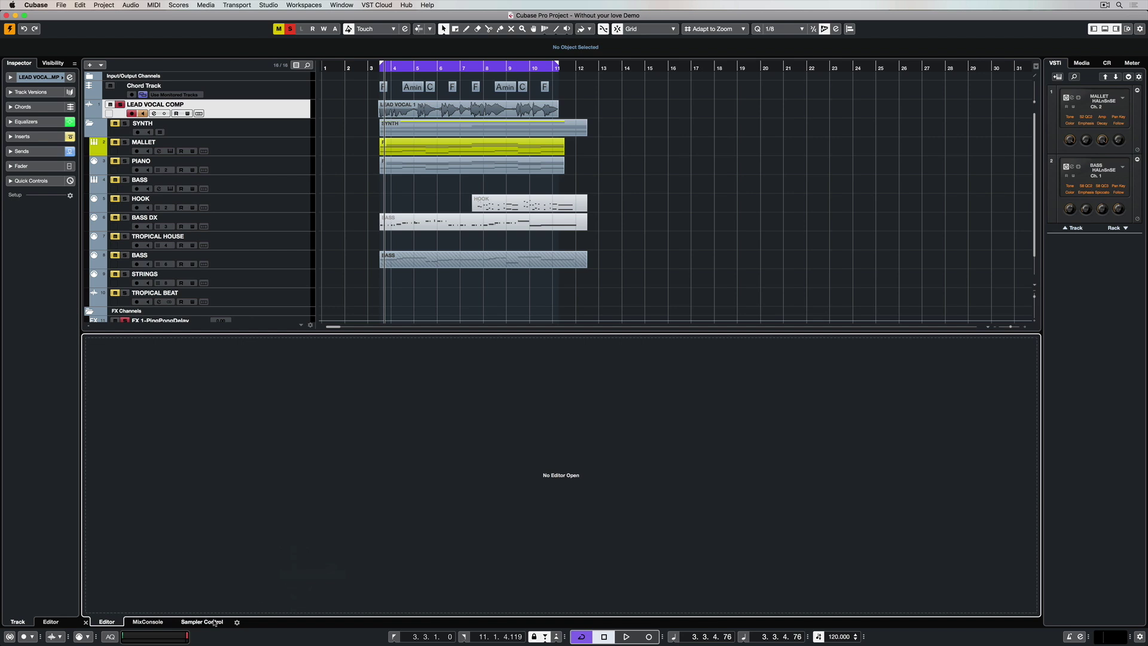
left_click(237, 624)
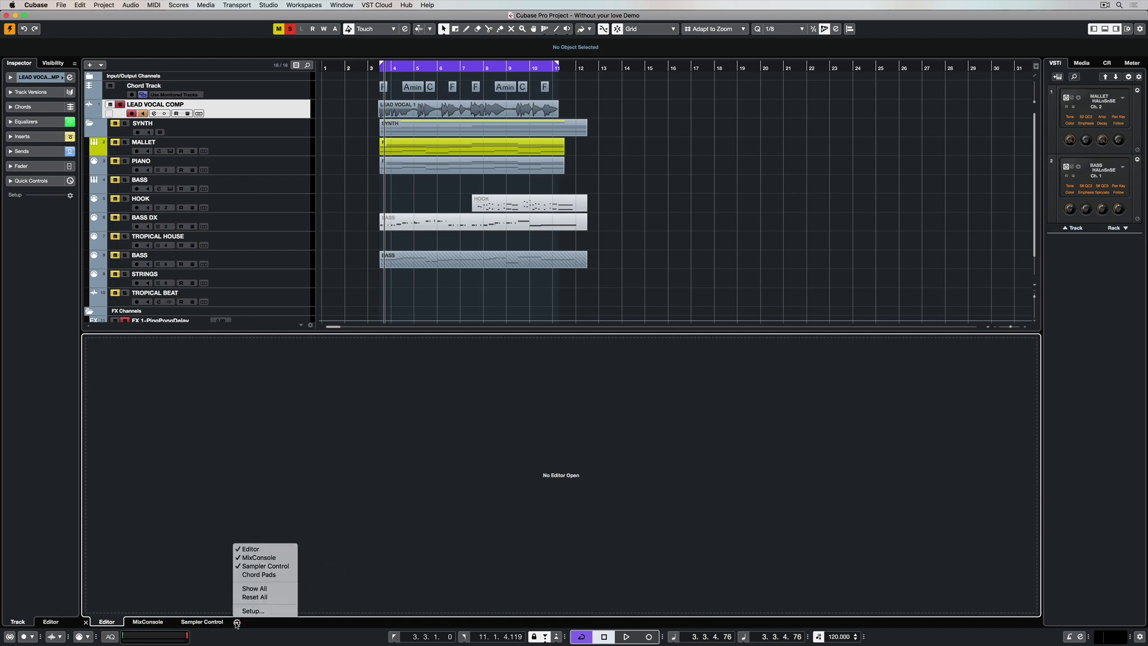
left_click(258, 566)
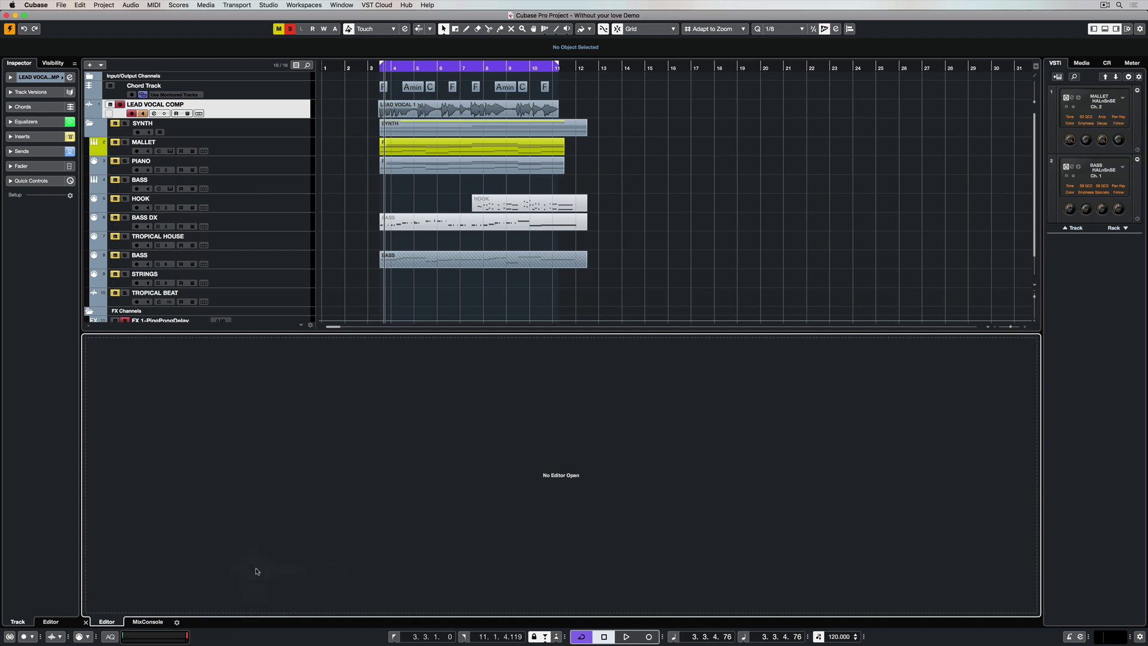
left_click(177, 623)
left_click(193, 595)
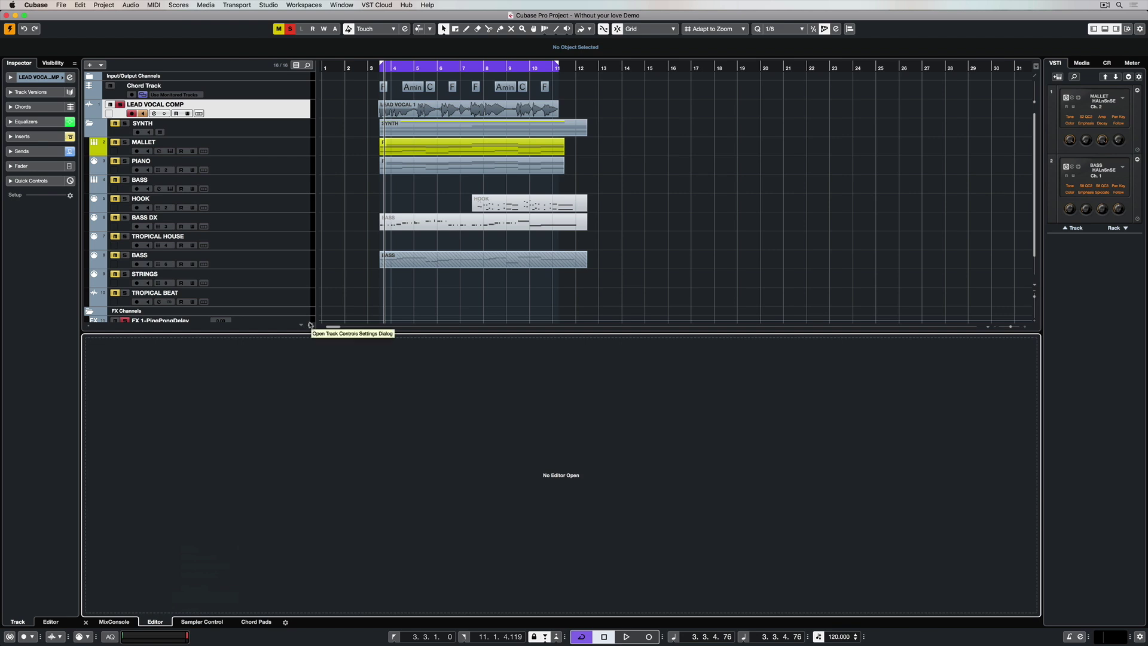
Hide Record Enable and Show Scales from the chord track controls and apply
left_click(310, 325)
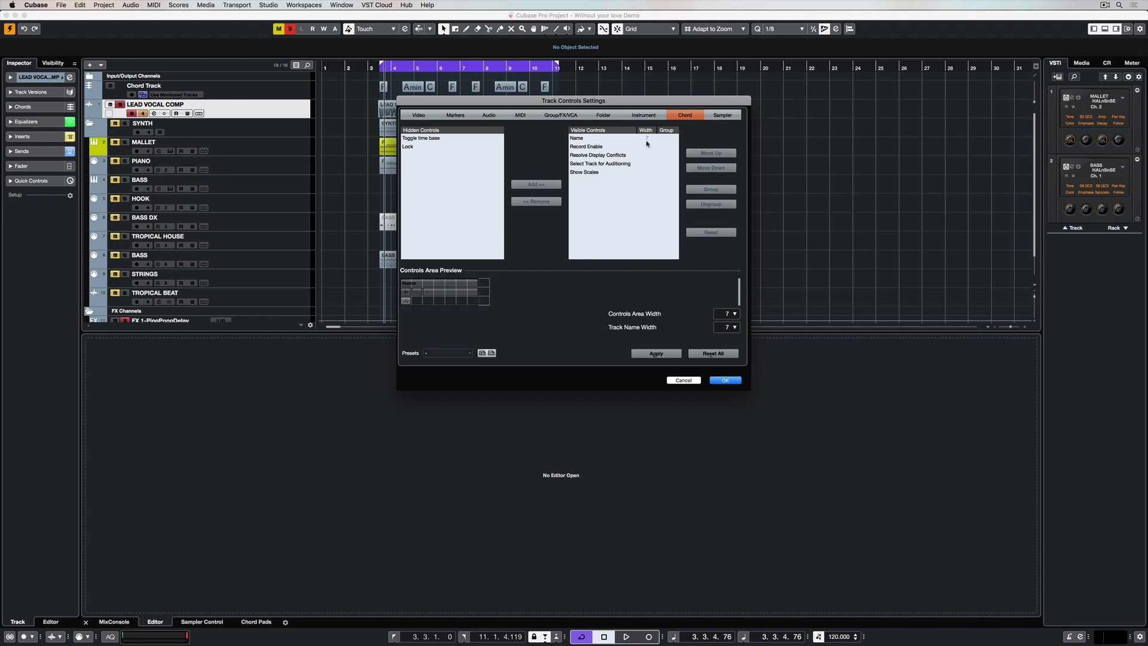
left_click(585, 147)
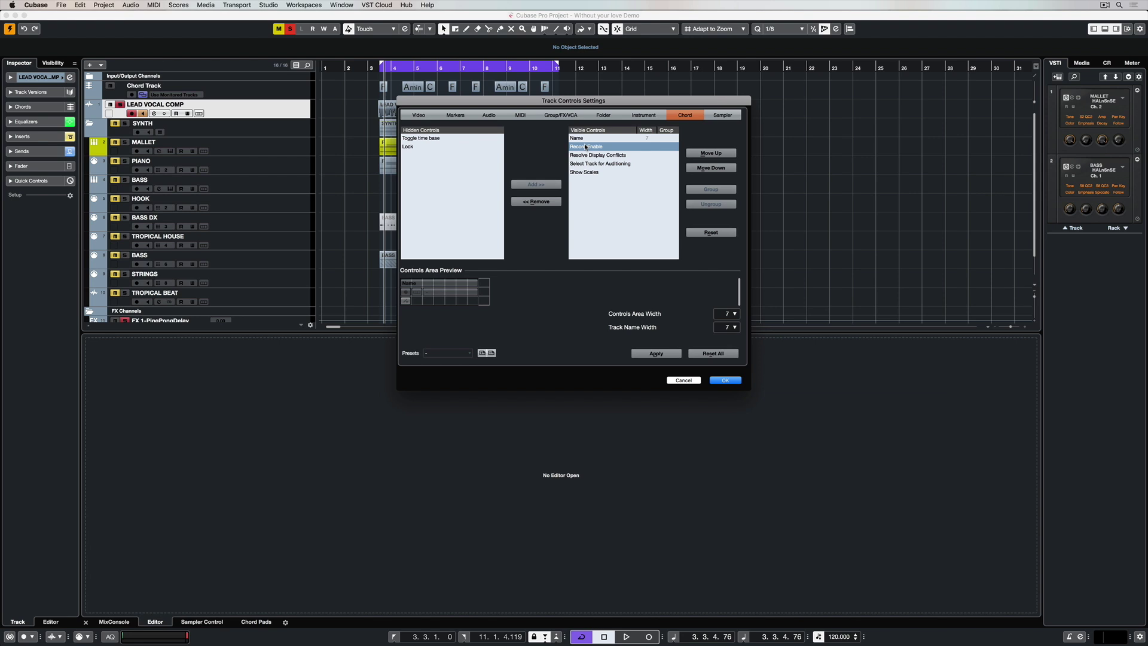
left_click(536, 202)
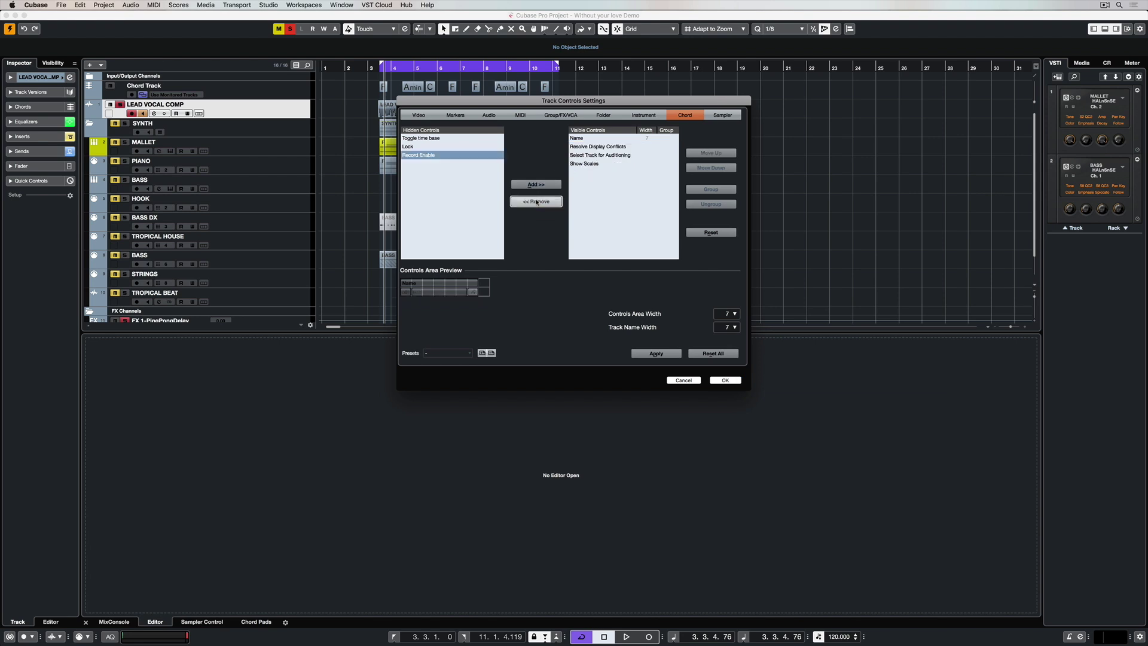
left_click(586, 164)
left_click(545, 204)
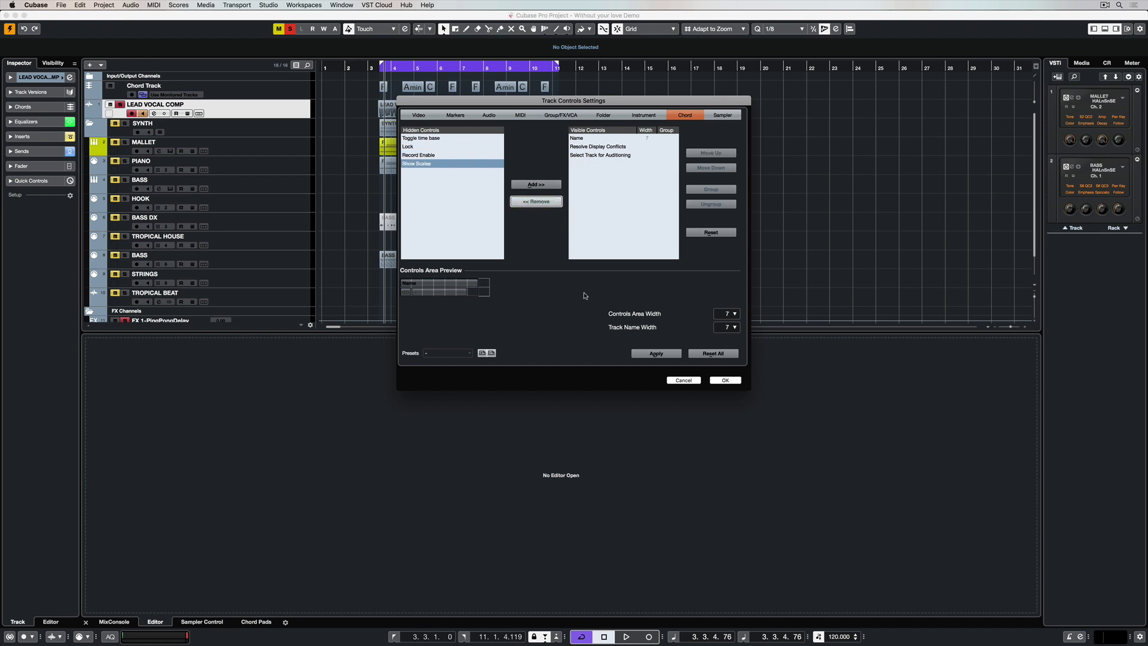
left_click(651, 354)
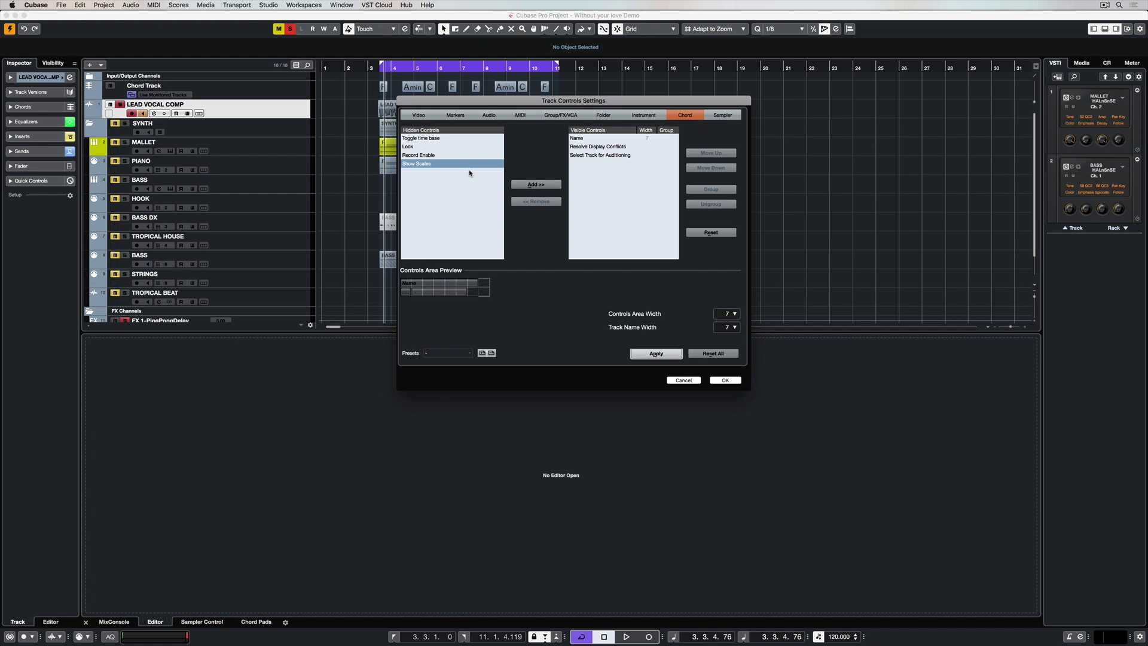
Return Show Scales and Record Enable to the visible chord track controls and apply
left_click(528, 187)
left_click(432, 155)
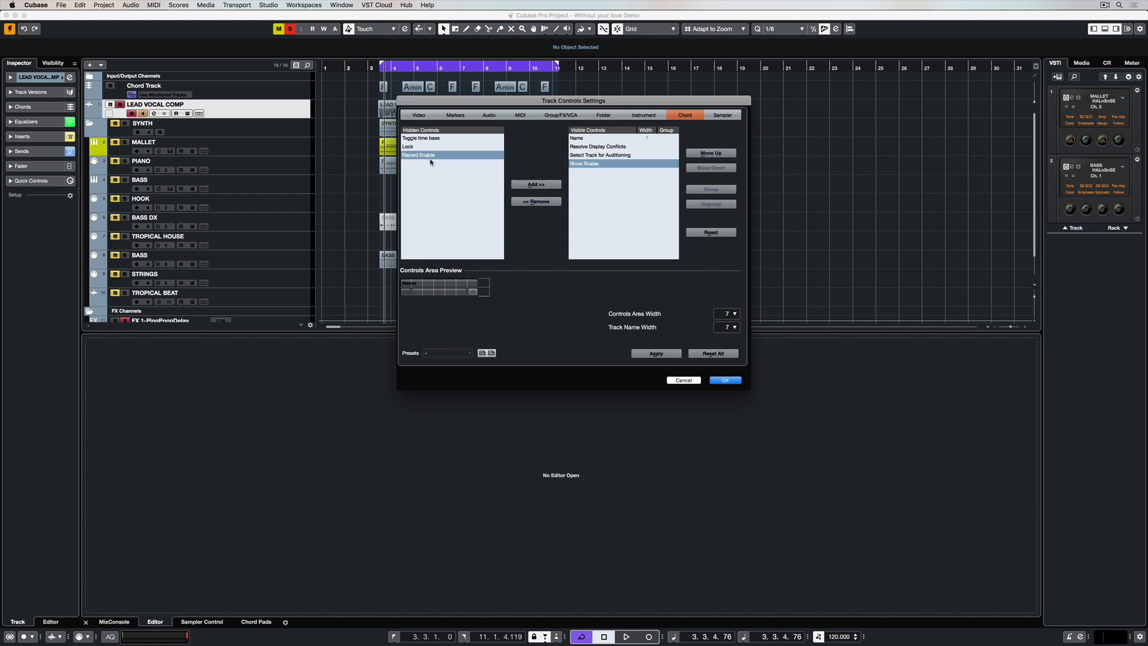
left_click(519, 186)
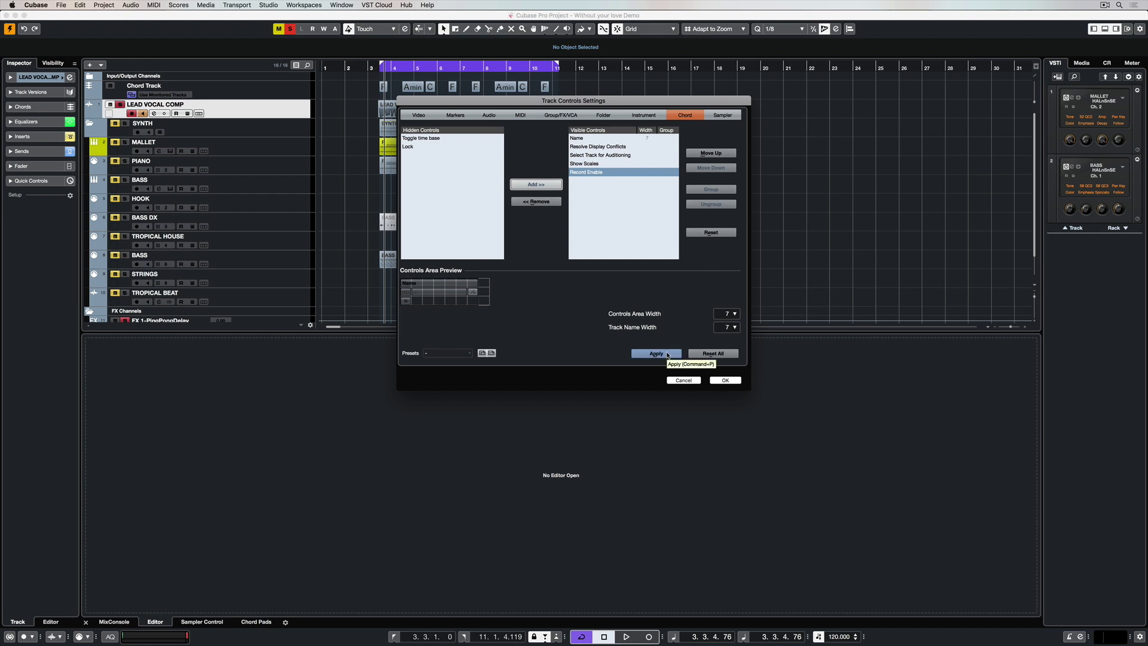
left_click(667, 354)
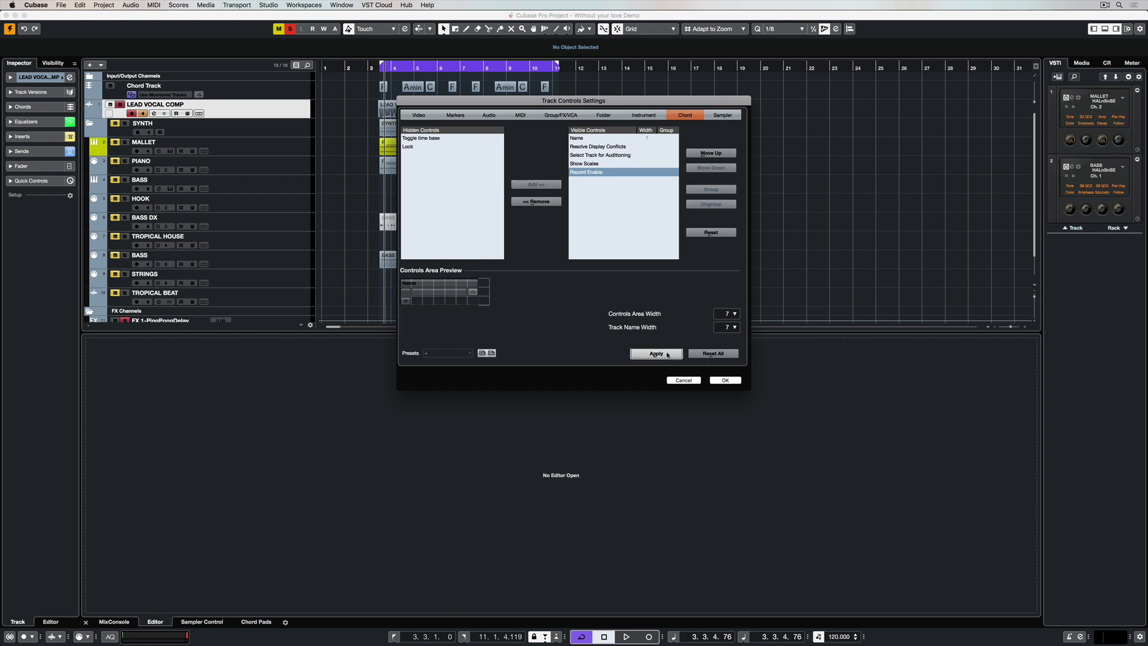
Set Track Name Width to 5 and apply, then reset the chord track controls to defaults
left_click(735, 327)
left_click(733, 318)
left_click(735, 327)
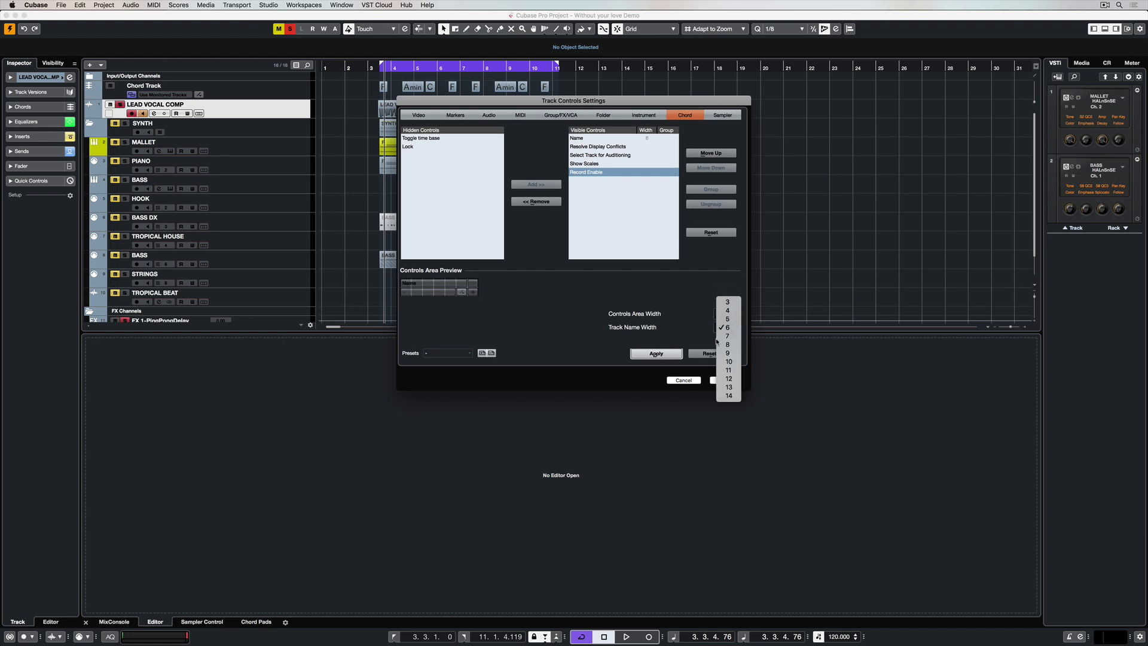
left_click(731, 319)
left_click(665, 354)
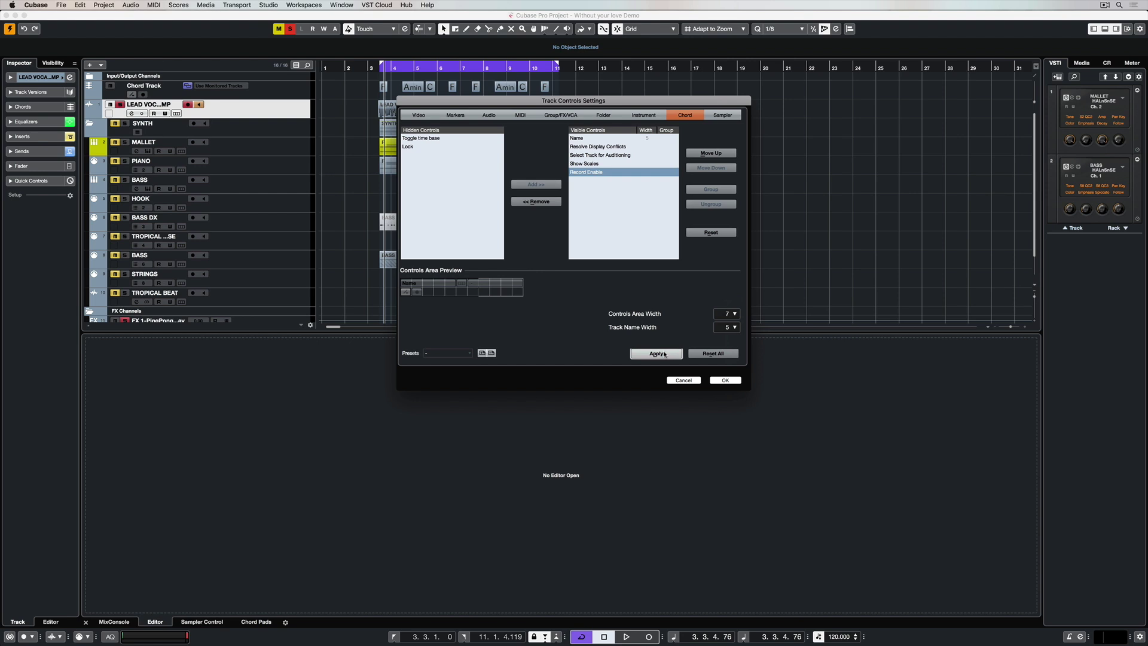
left_click(713, 353)
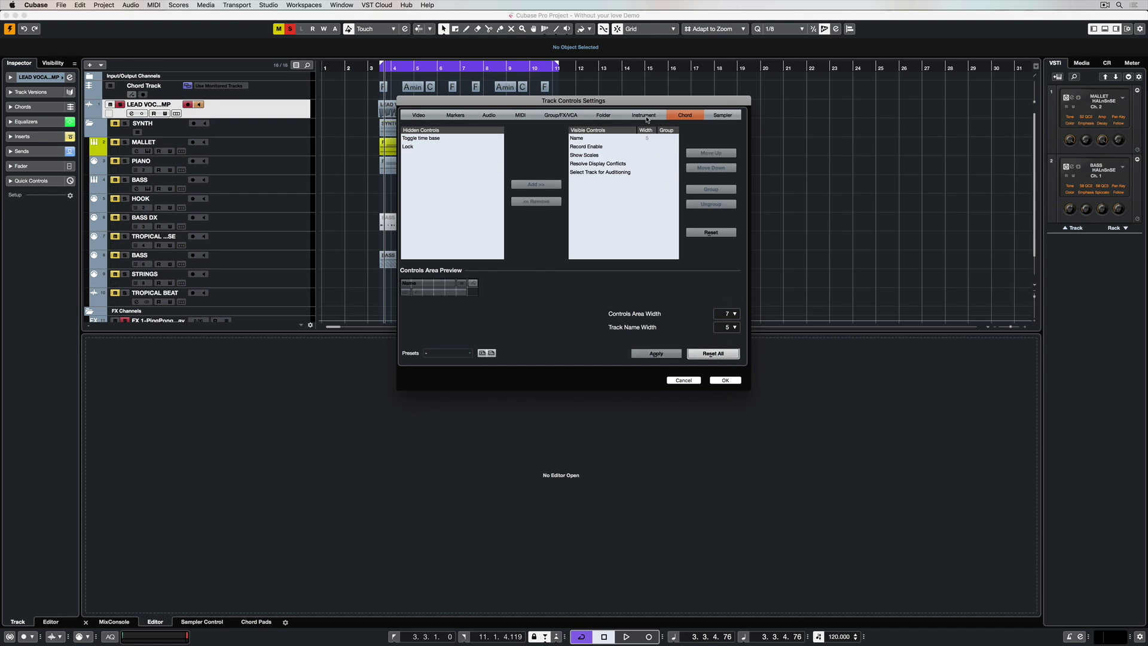
left_click(487, 116)
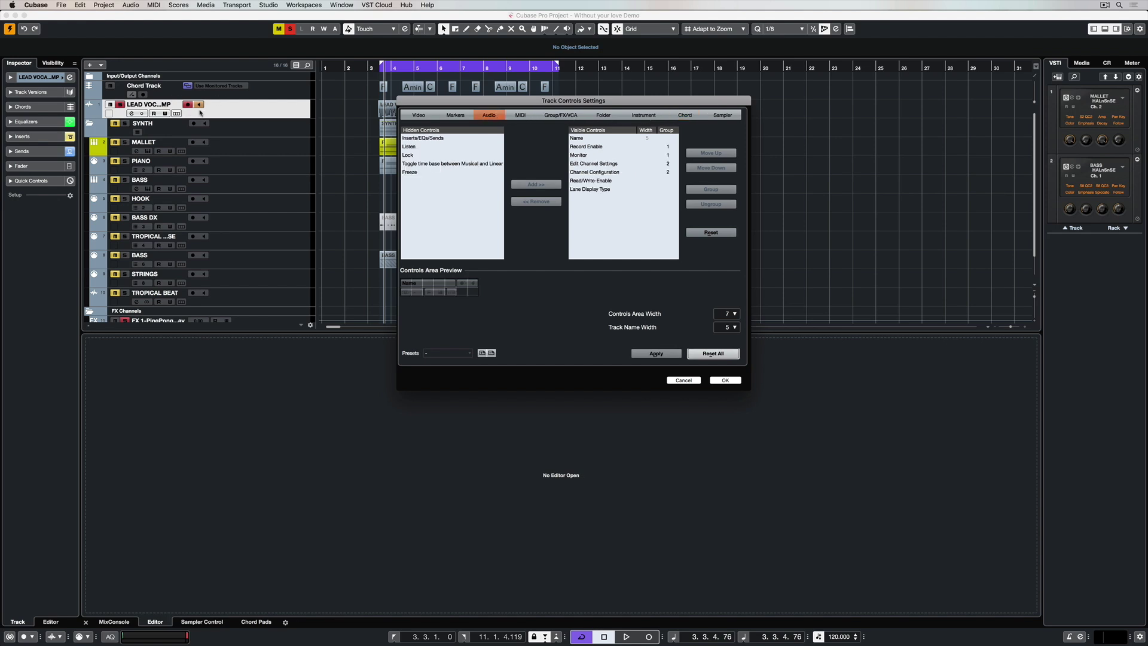
Apply the Simple control layout to audio tracks, then switch to and apply the Standard layout
left_click(465, 354)
left_click(465, 354)
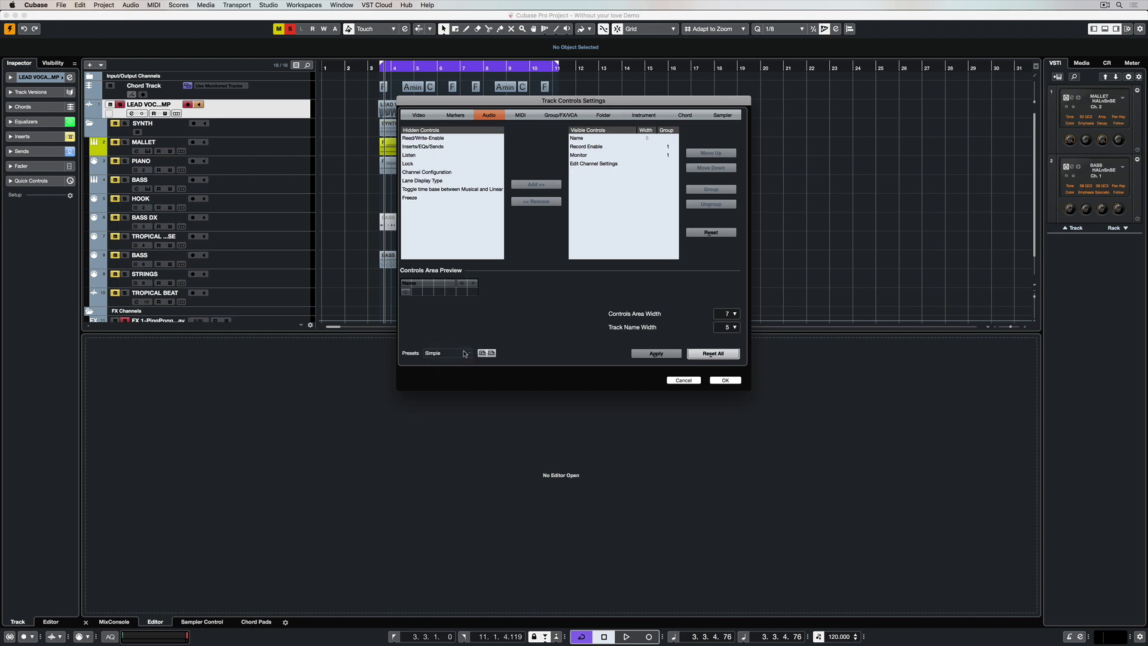
left_click(643, 354)
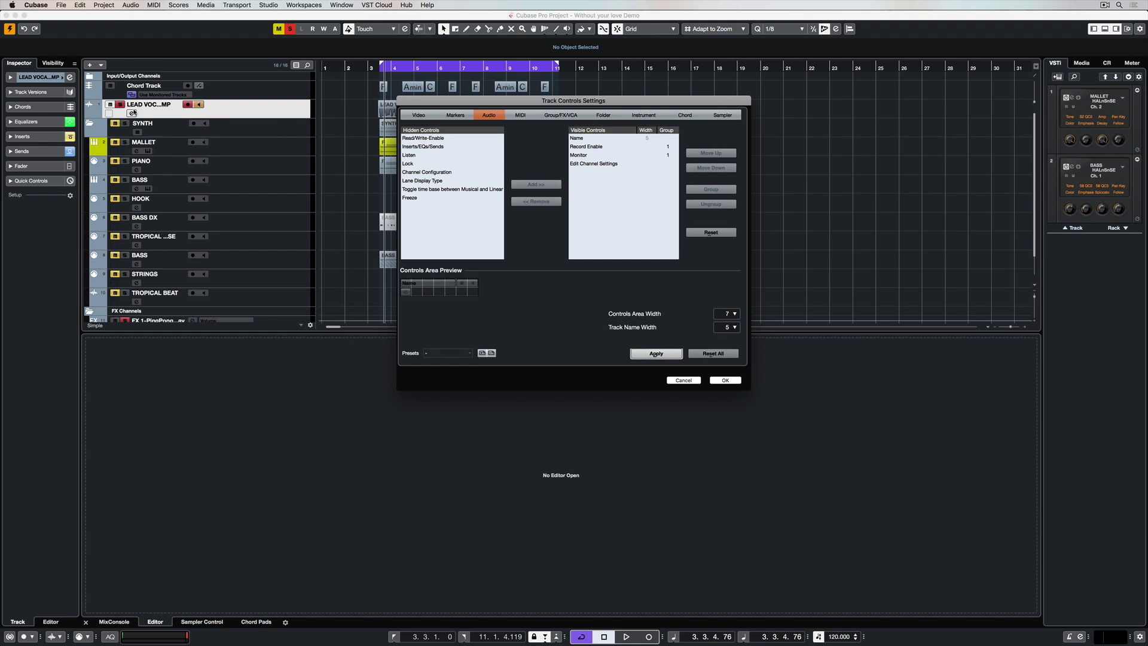
left_click(450, 356)
left_click(449, 361)
left_click(652, 356)
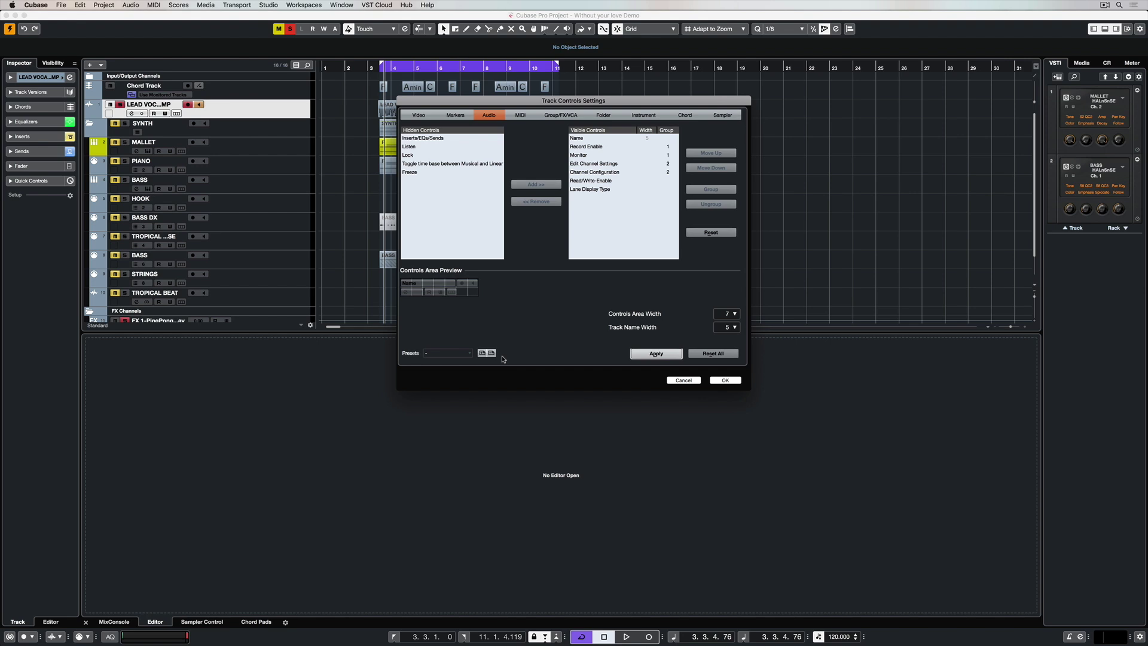
Make Freeze a visible audio control and apply, then Reset All and close with OK
left_click(419, 172)
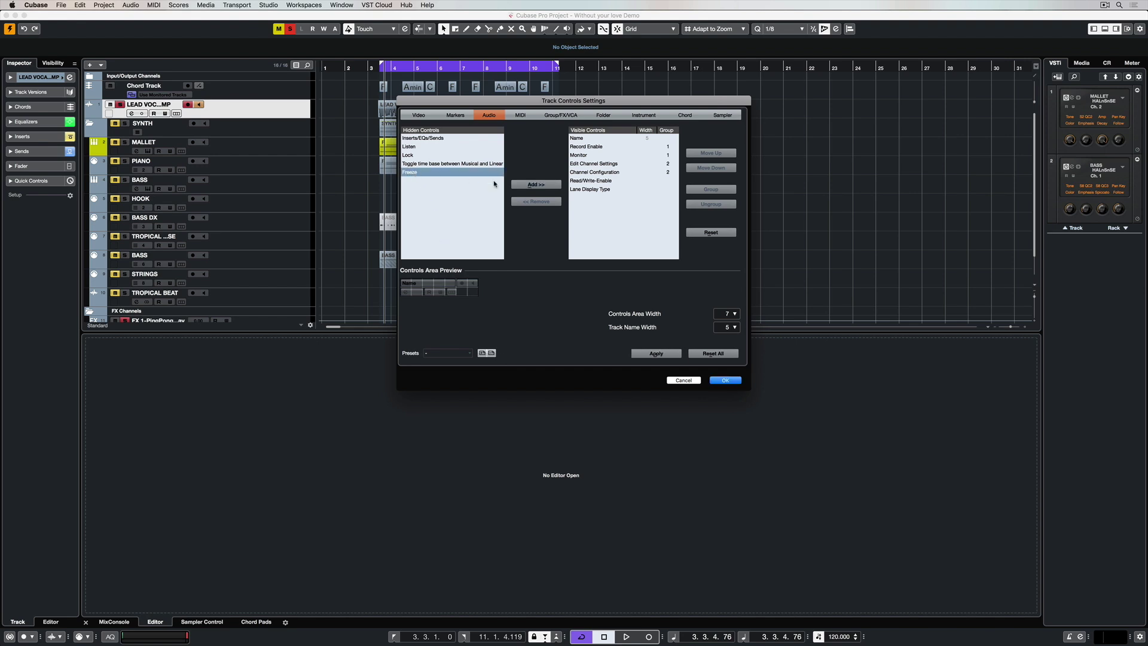
left_click(536, 184)
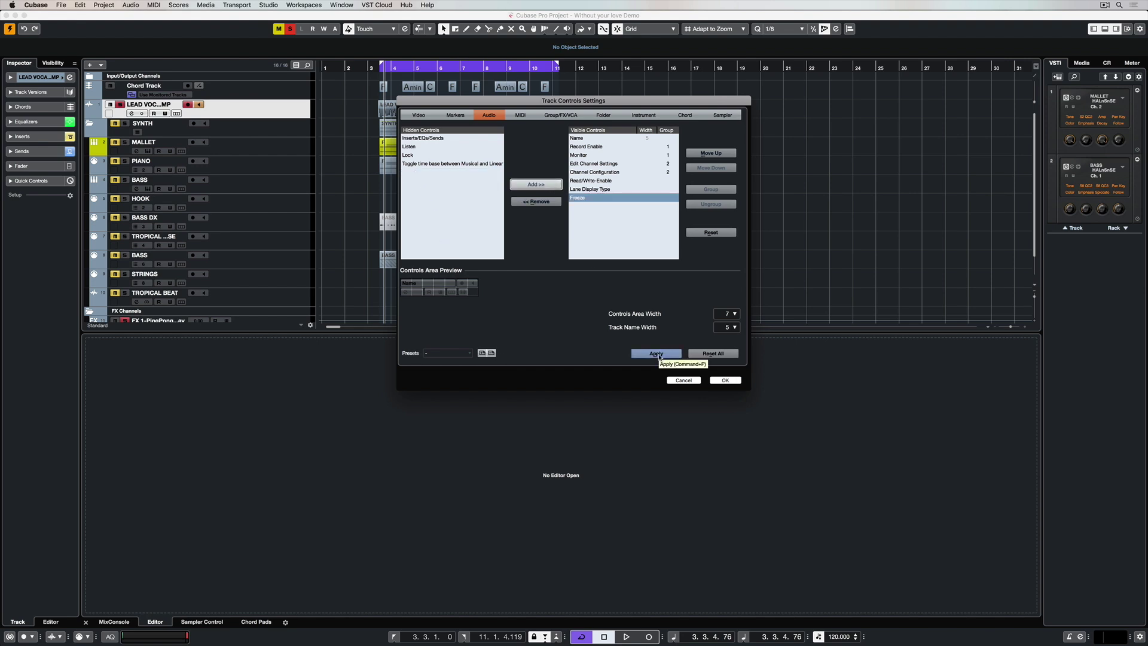
left_click(658, 354)
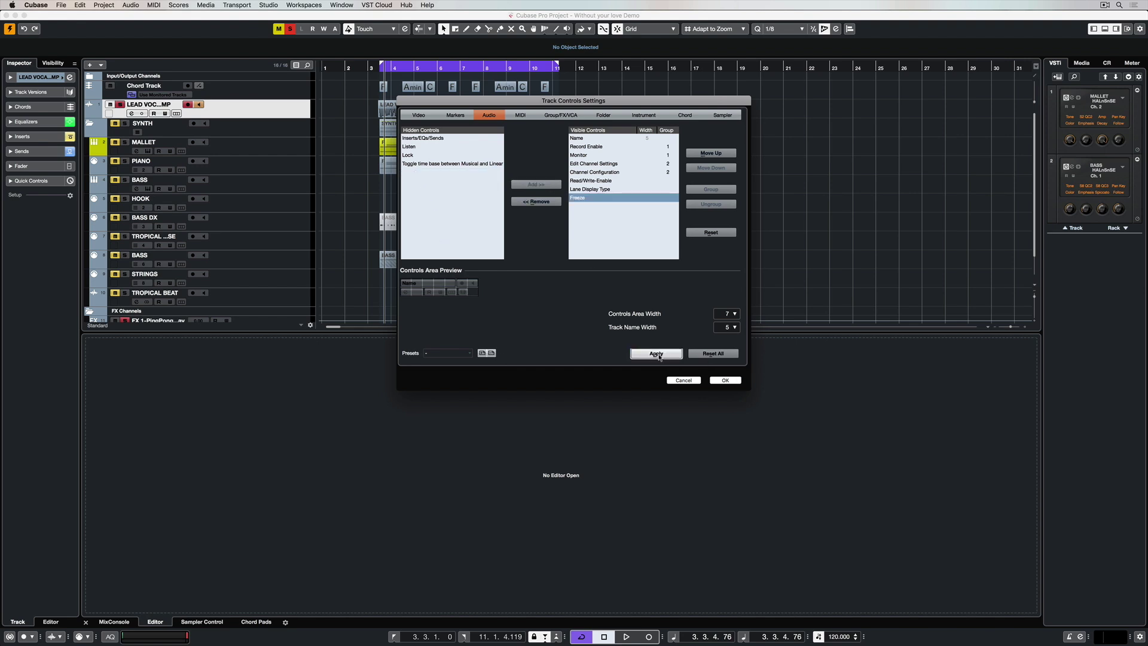
left_click(720, 354)
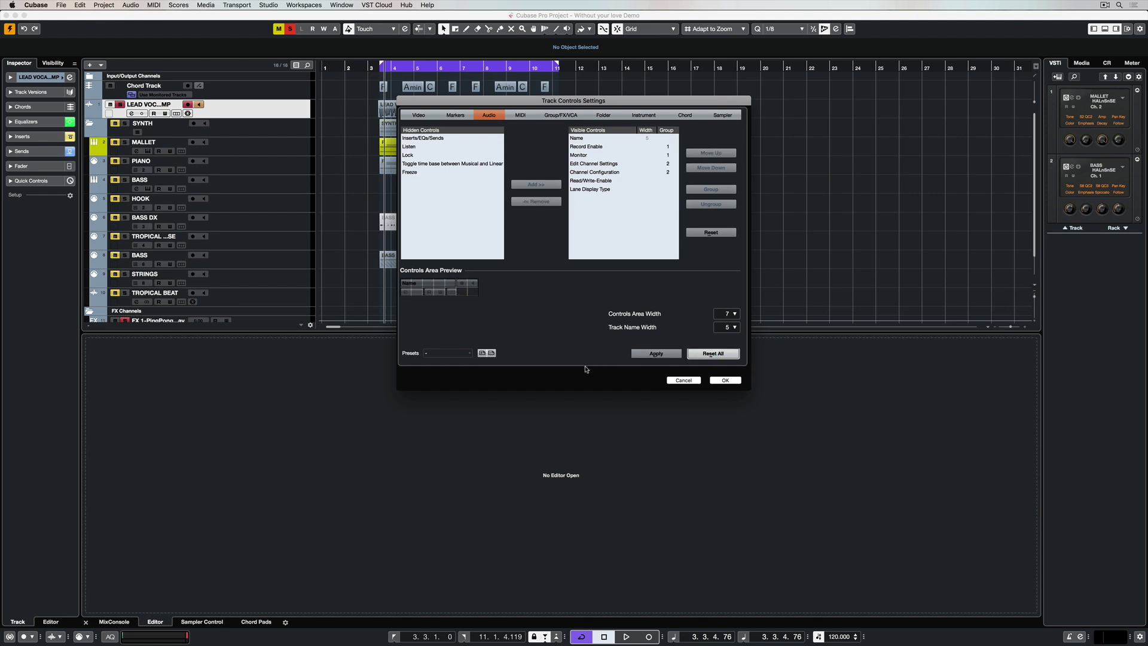
left_click(725, 380)
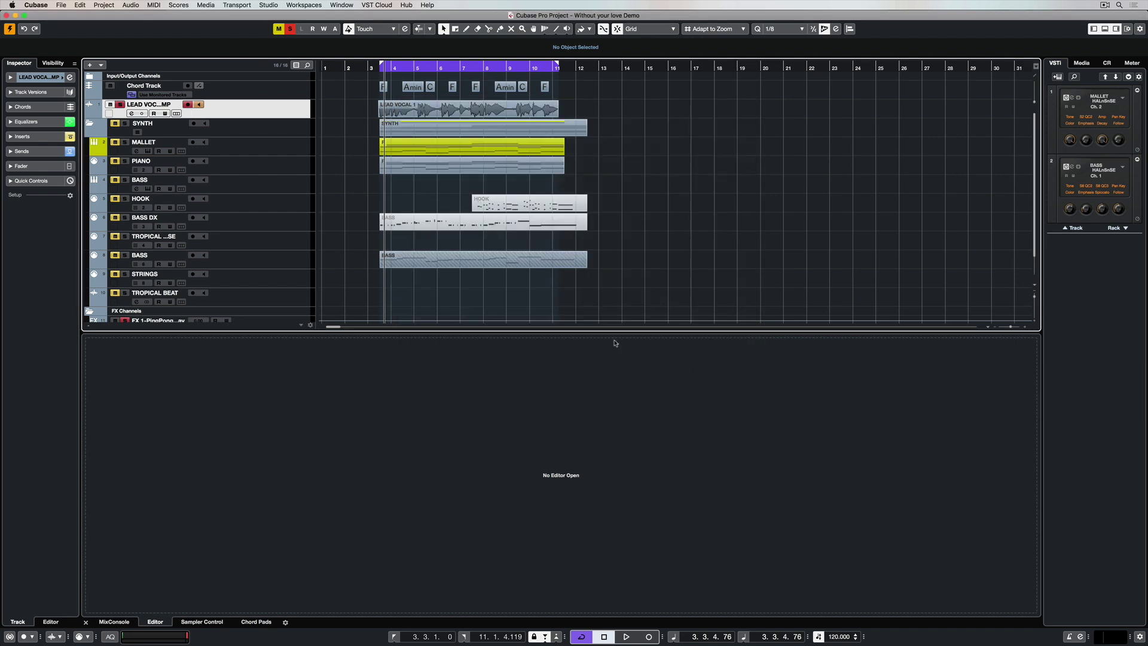
Try the Standard and Mixing track-list presets, settle on Recording, then open the MixConsole with F3
left_click(300, 327)
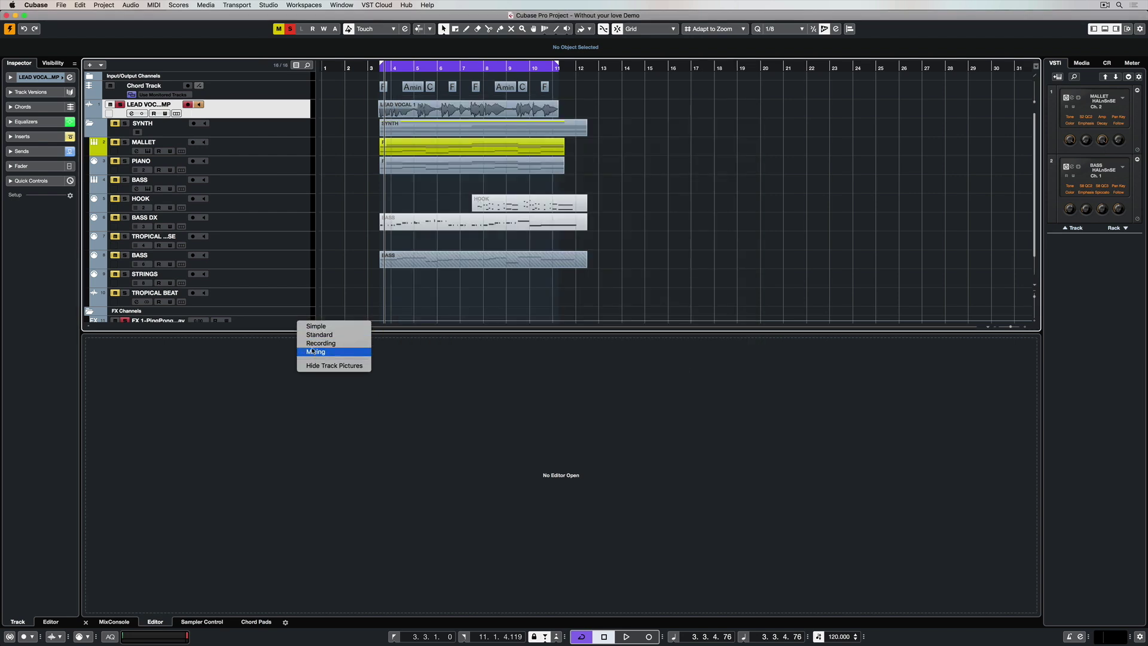
left_click(315, 335)
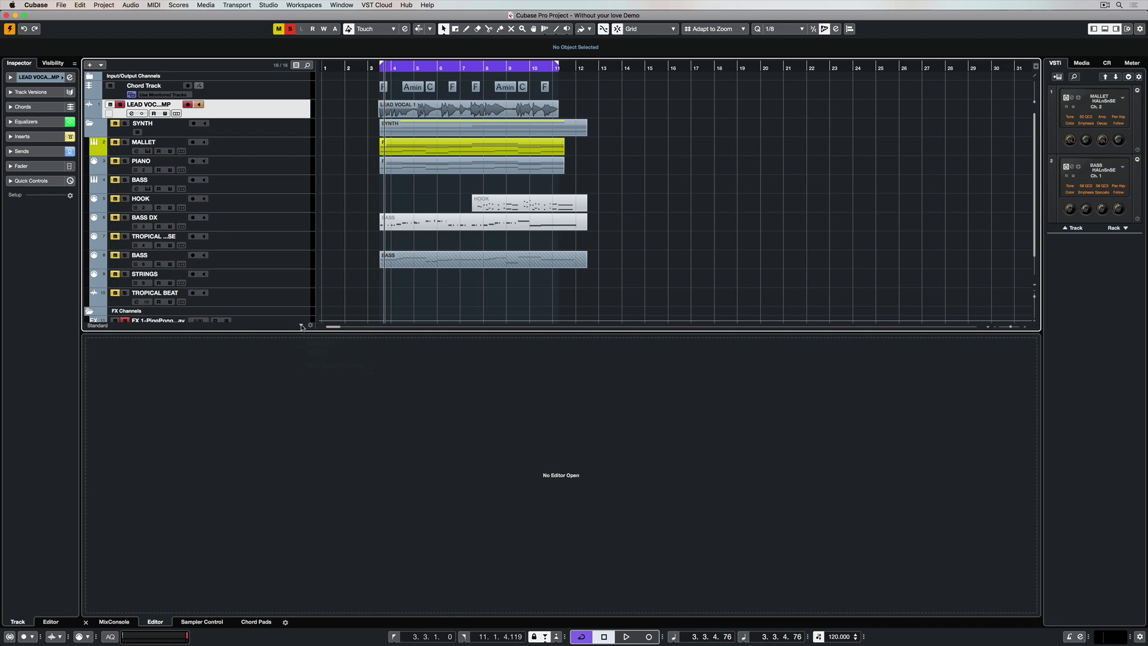
left_click(301, 326)
left_click(314, 346)
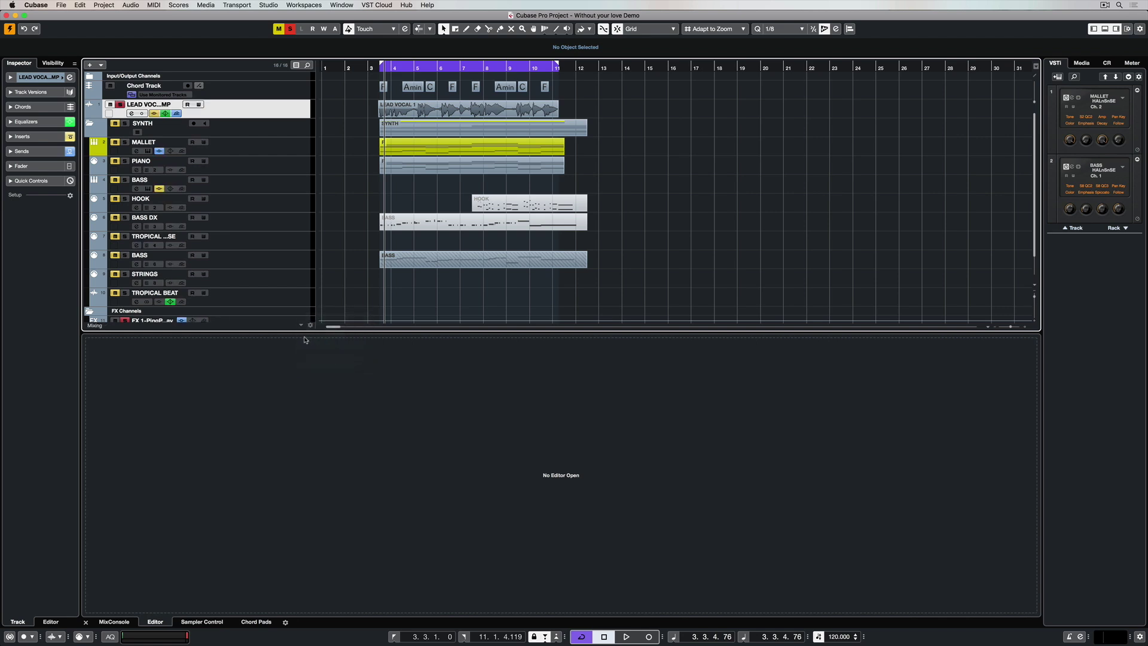
left_click(302, 326)
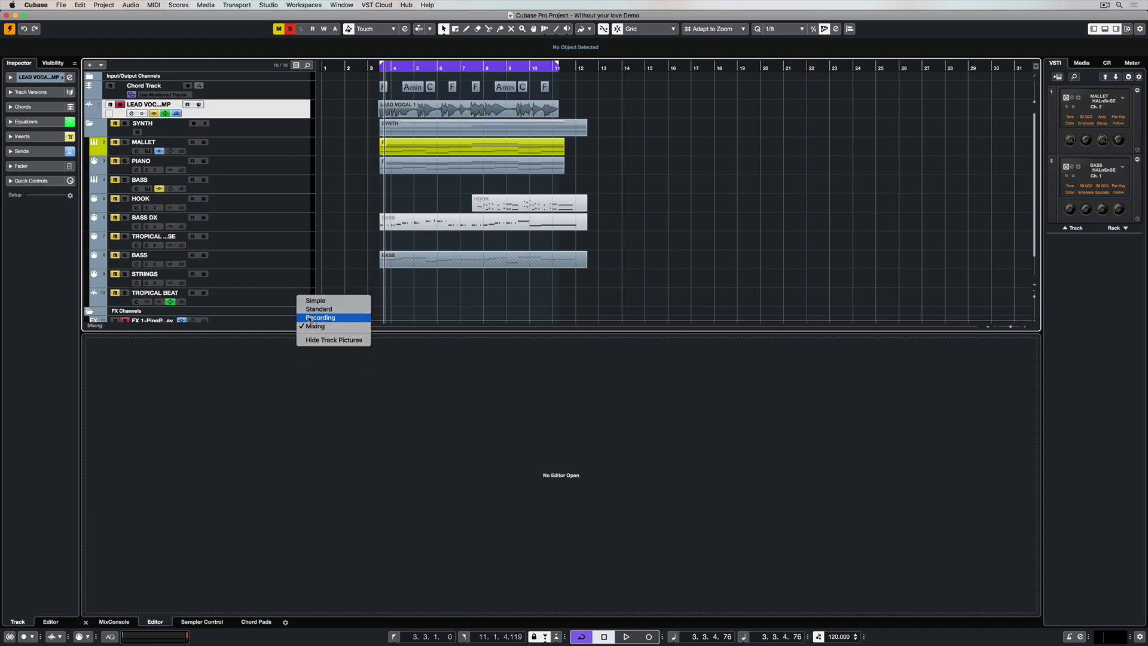
left_click(309, 319)
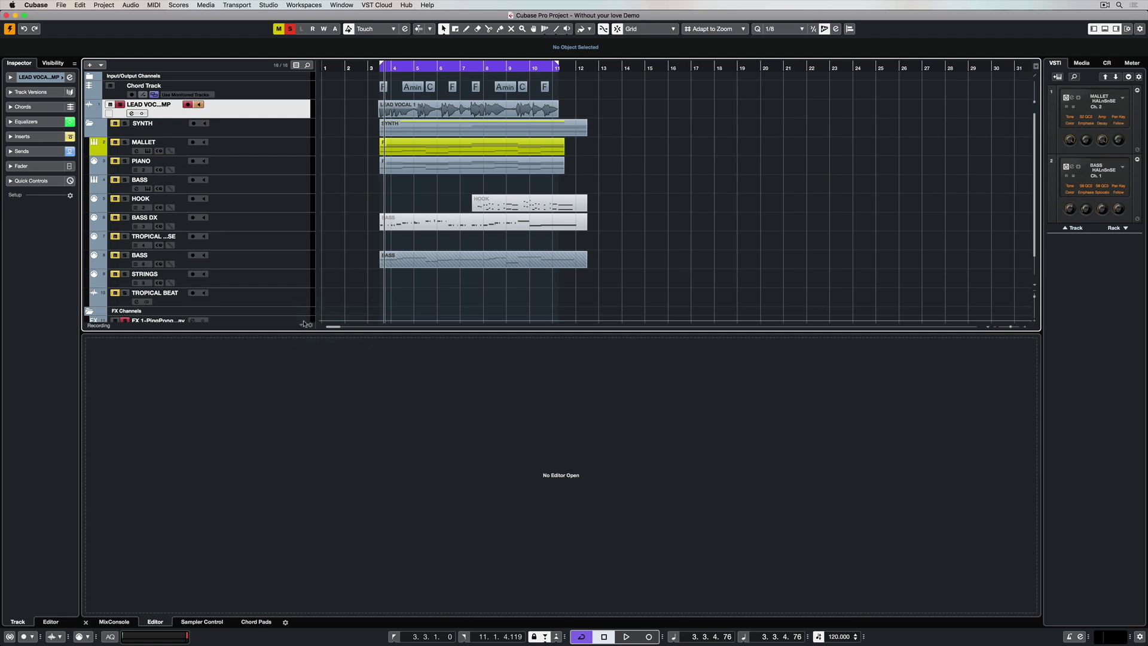
key("F3")
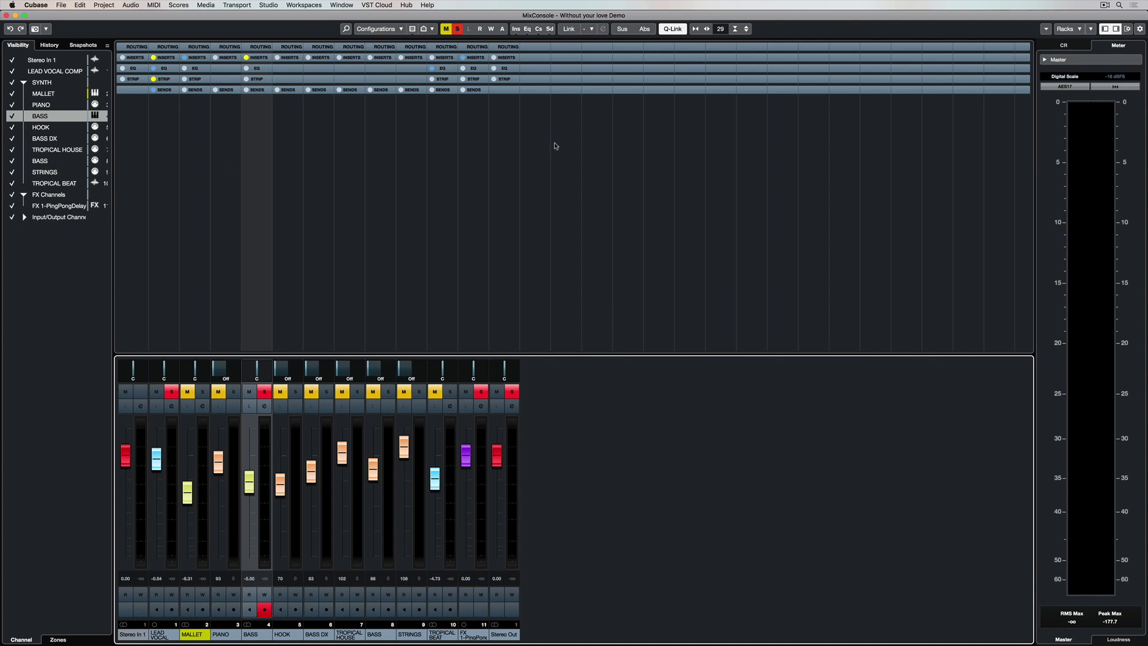
Show the System Performance Meter and Time Displays in the MixConsole toolbar
left_click(1140, 29)
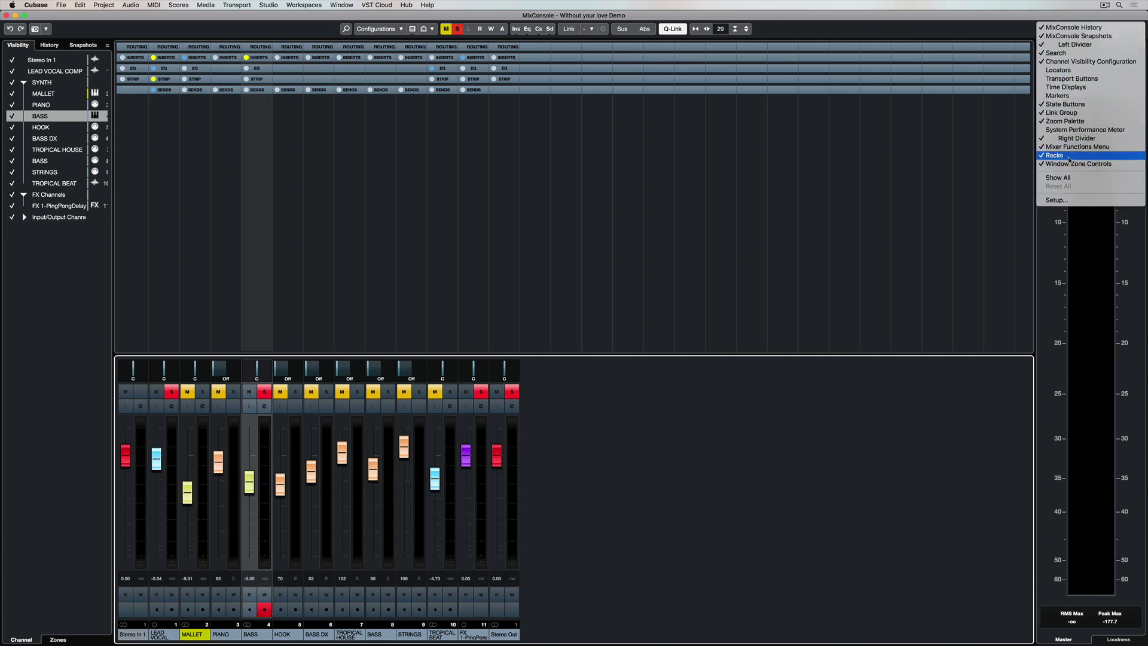
left_click(1070, 130)
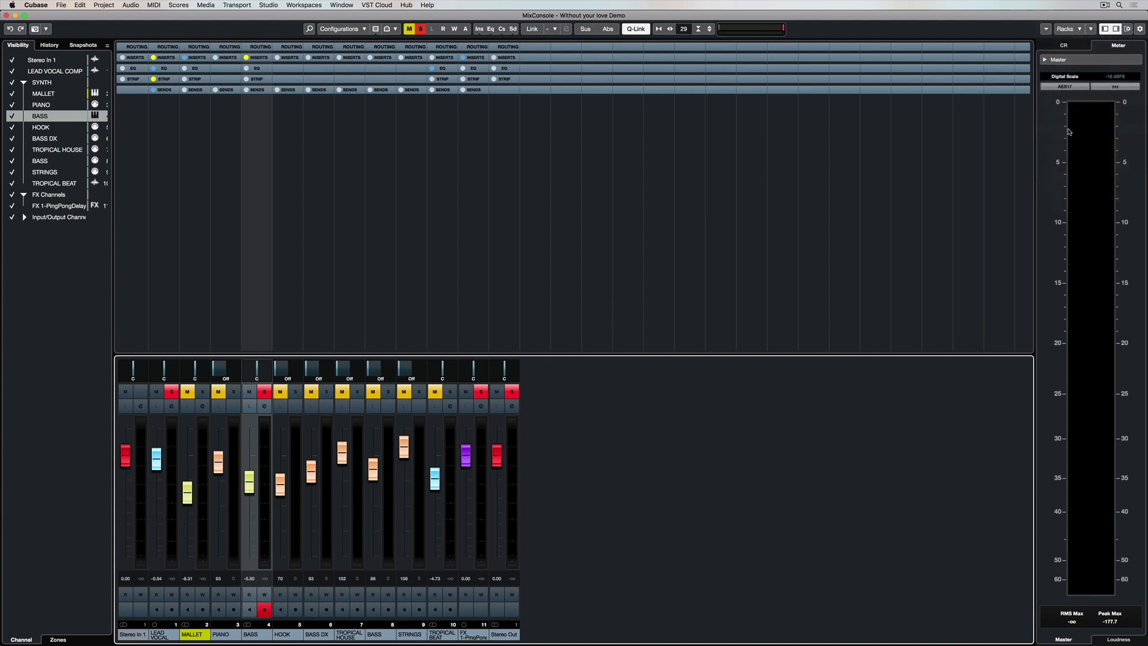
left_click(1140, 30)
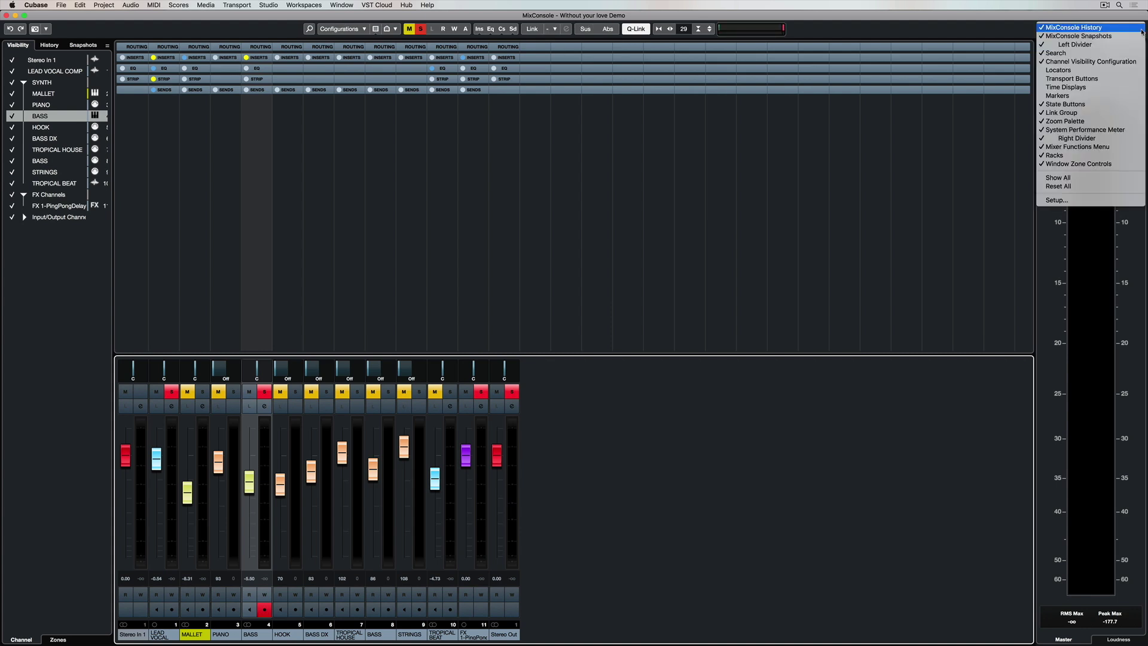
left_click(1062, 89)
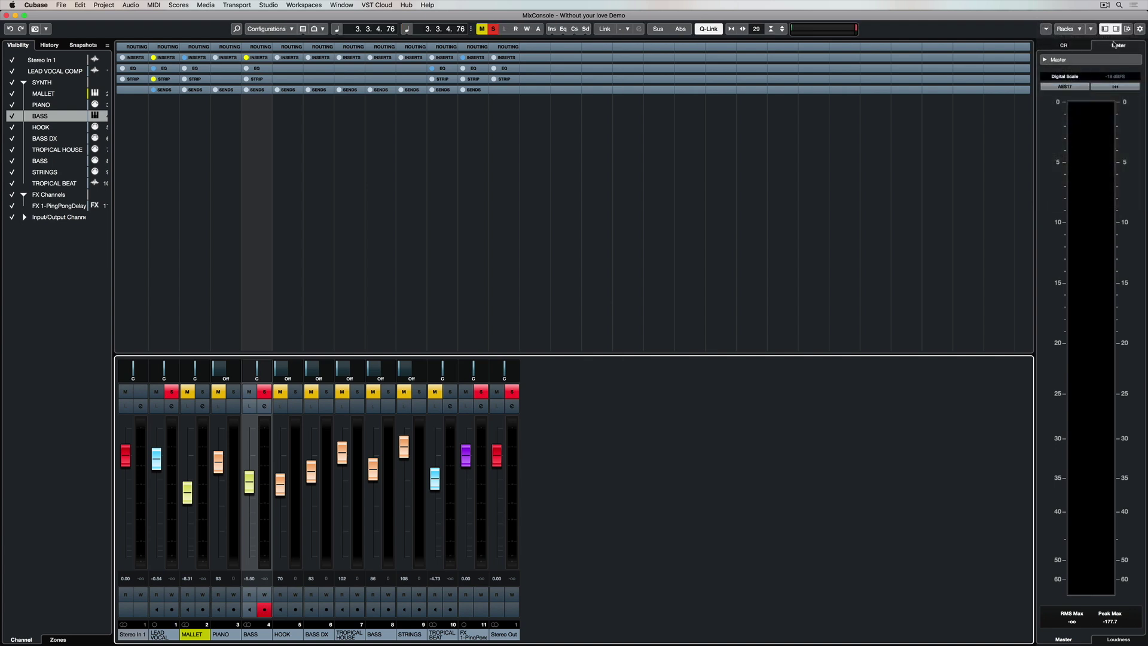
left_click(1140, 29)
In the MixConsole toolbar setup, hide MixConsole History and then show it again
left_click(1084, 202)
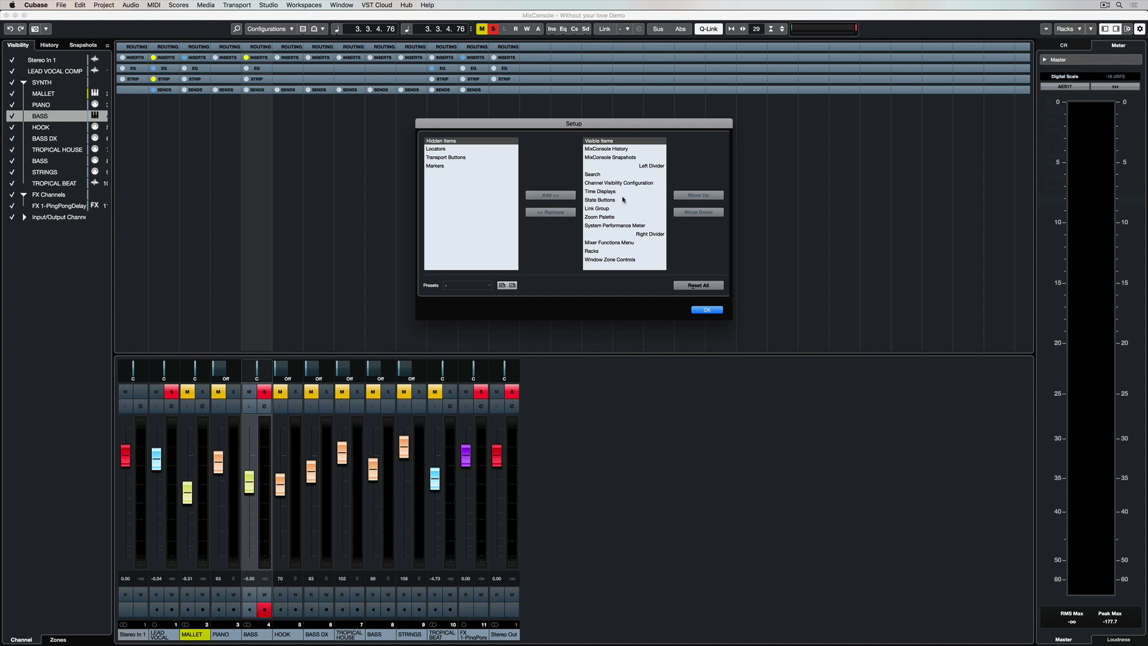
left_click(615, 149)
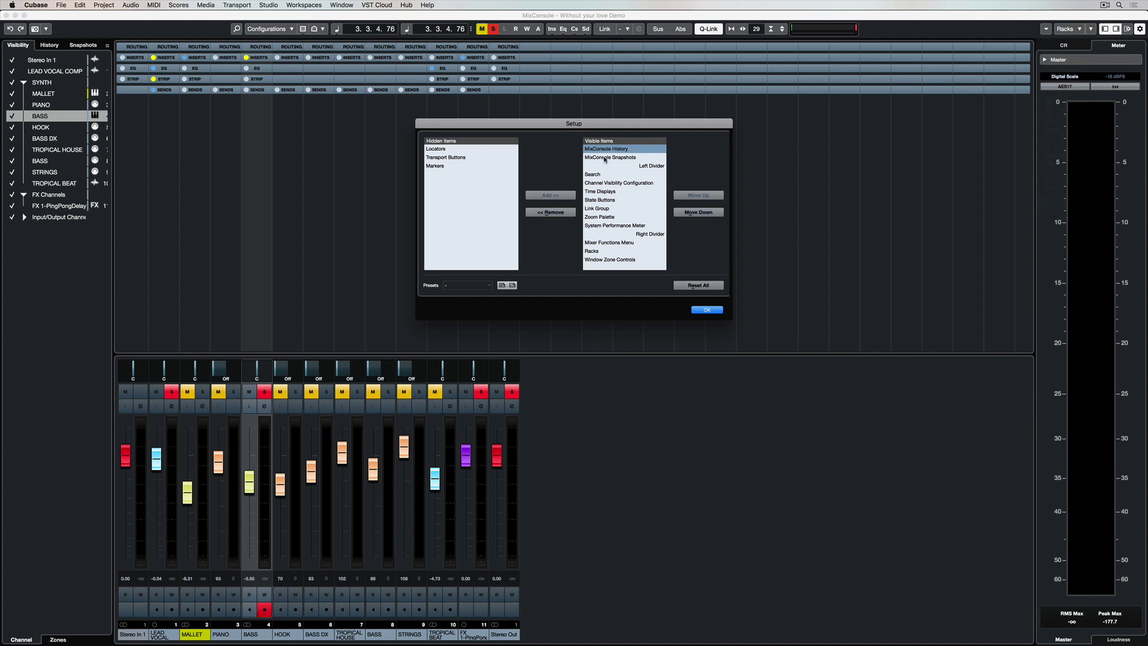
left_click(548, 213)
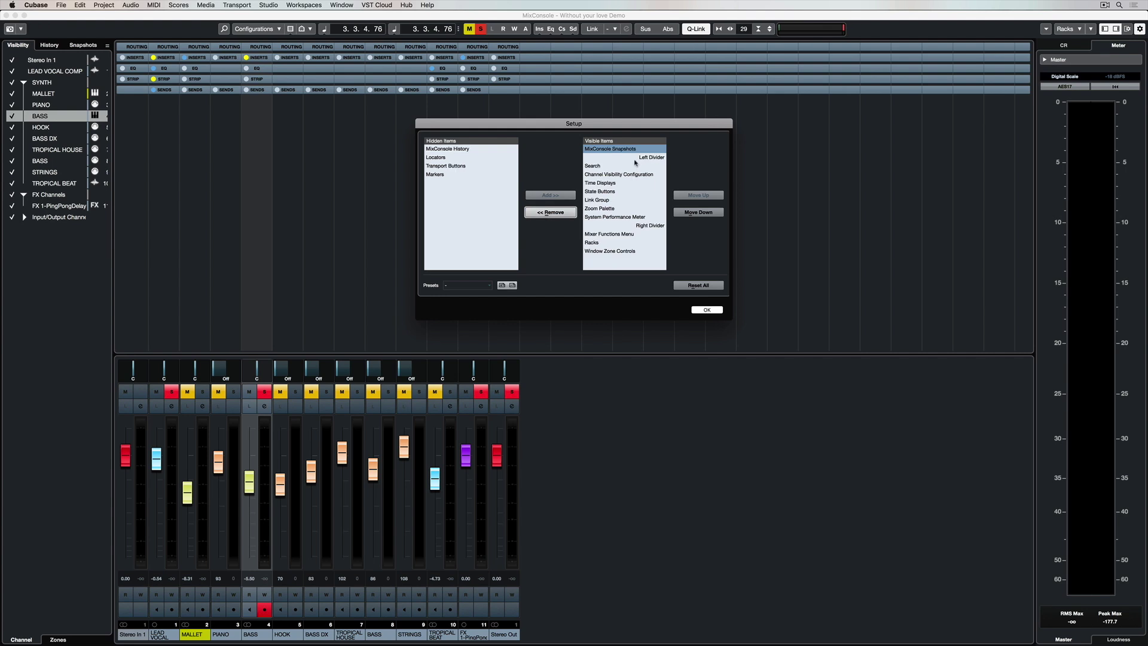
left_click(496, 150)
left_click(548, 196)
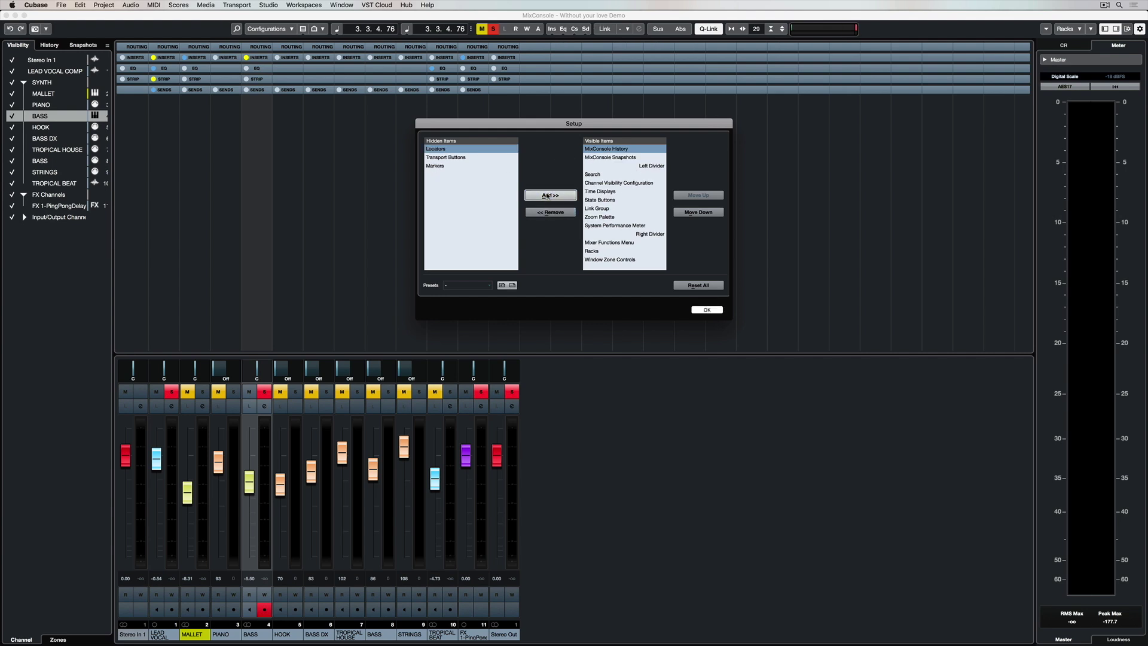
Move MixConsole History and MixConsole Snapshots below Mixer Functions Menu, just before Racks
left_click_drag(628, 158, 627, 254)
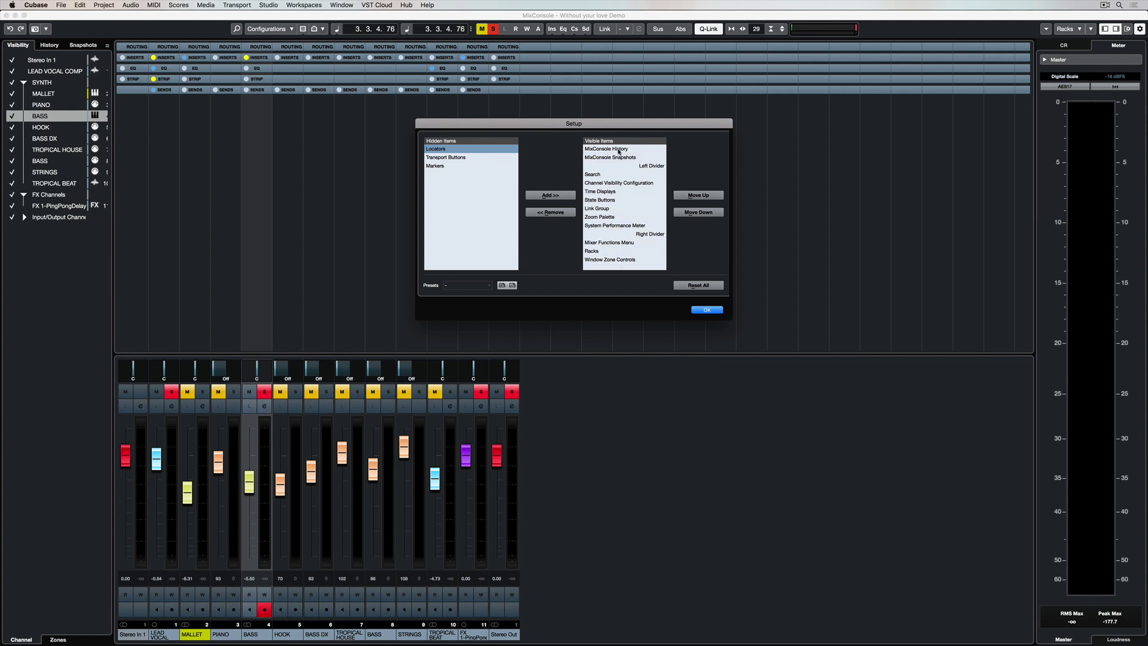
left_click_drag(618, 151, 624, 254)
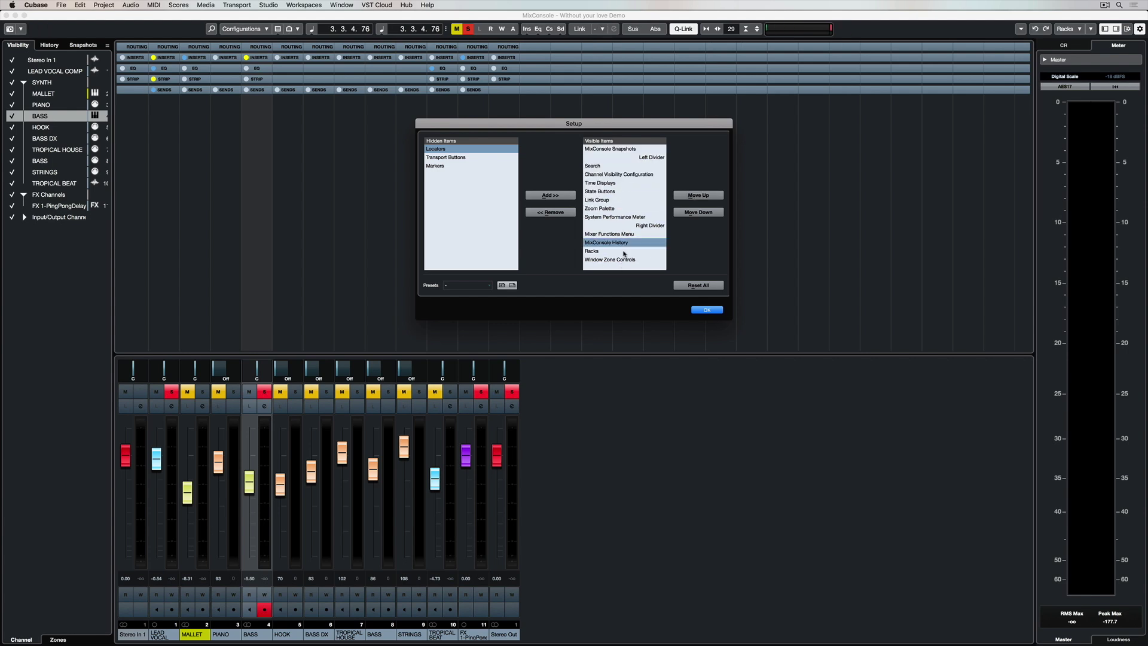
left_click_drag(618, 152, 616, 240)
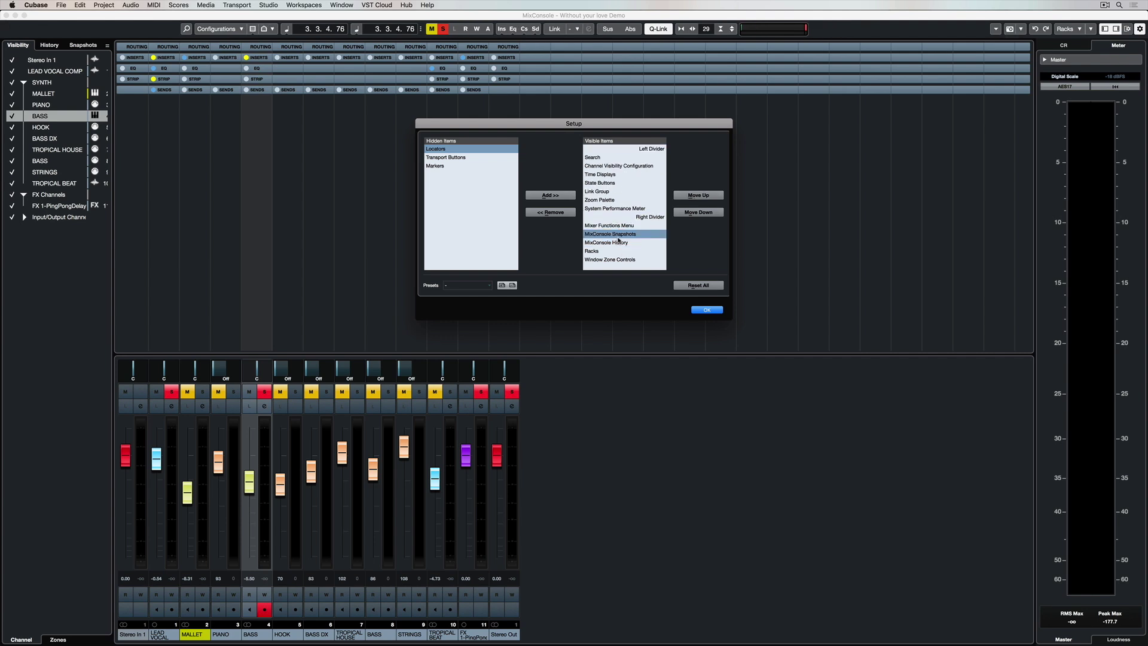